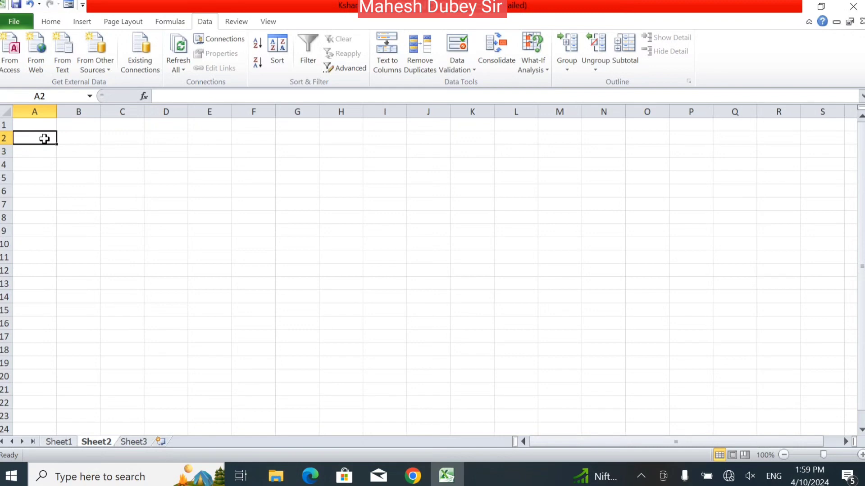
Type the title 'HP Gais Agency' in A2.
text(HP)
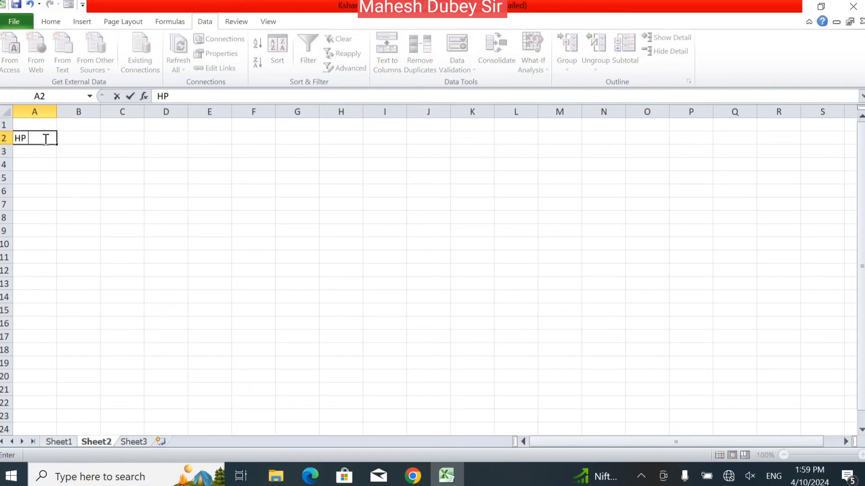
text( Gais Agency)
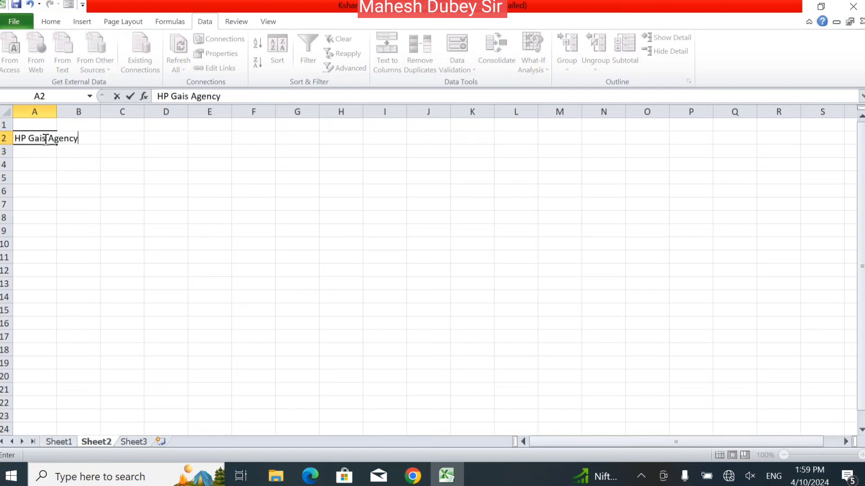
key(Return)
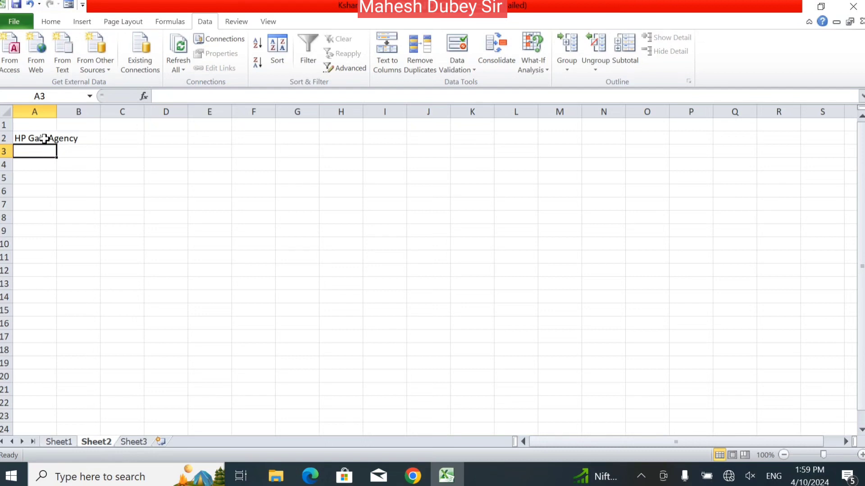
key(Return)
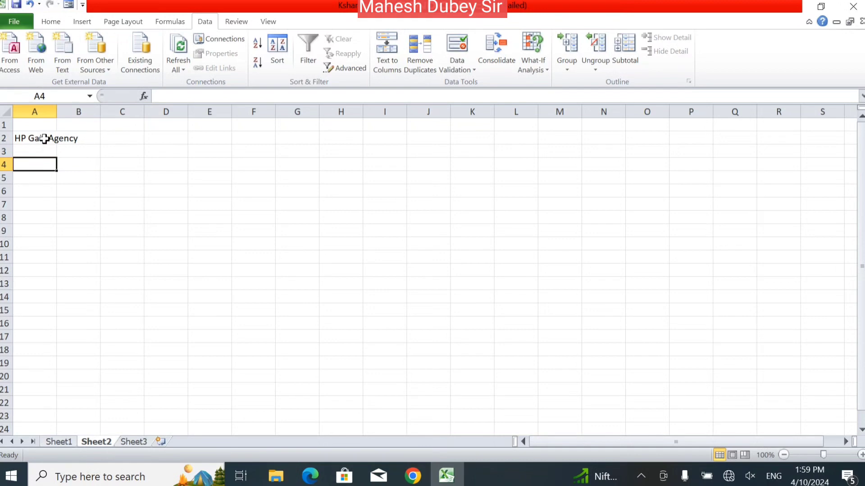
Label A4 'Account No' and F4 'Booking Date'.
text(Accoun)
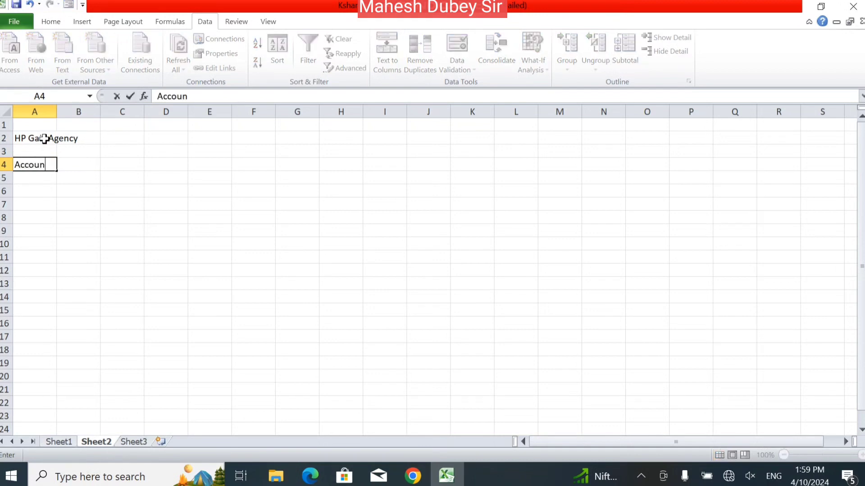
text(t No)
key(Tab)
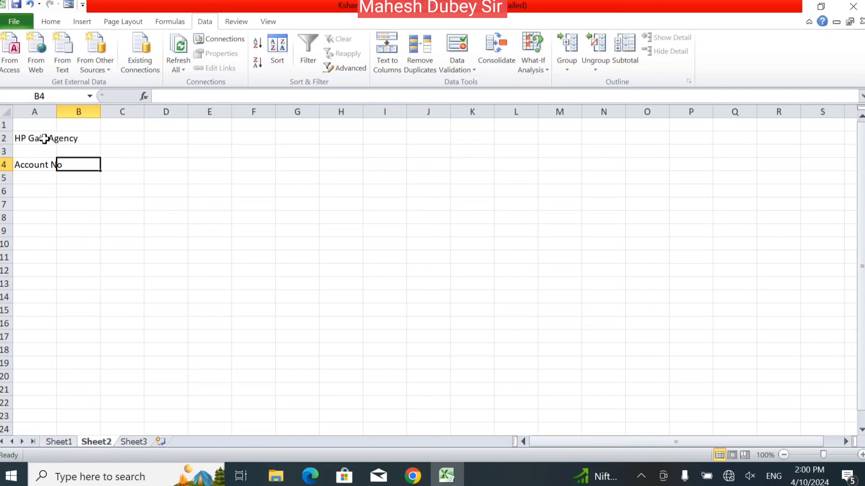
key(Right)
key(Right)
key(Right)
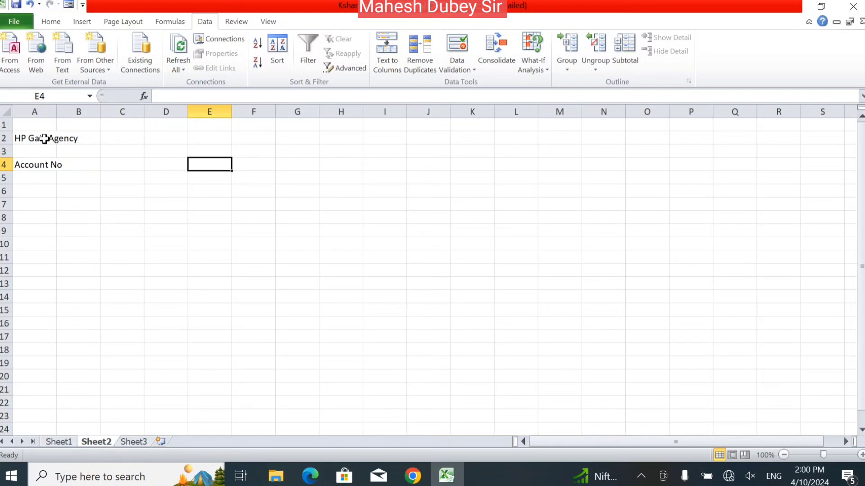
key(Right)
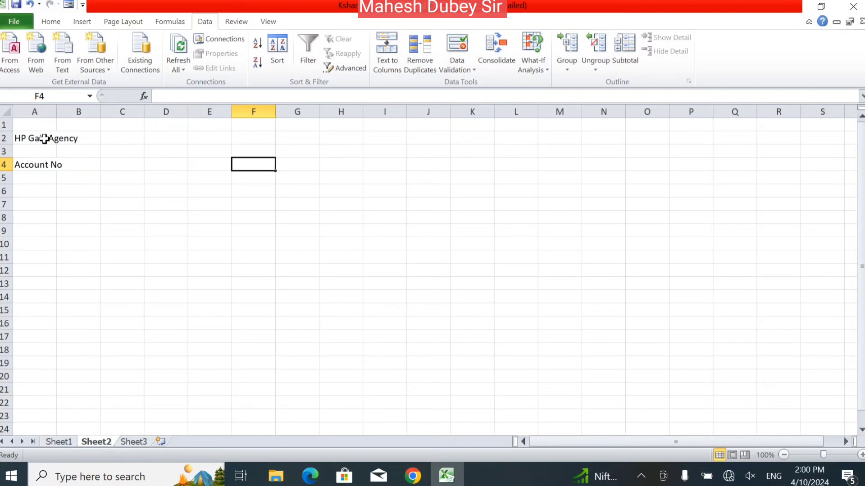
text(Booking Date)
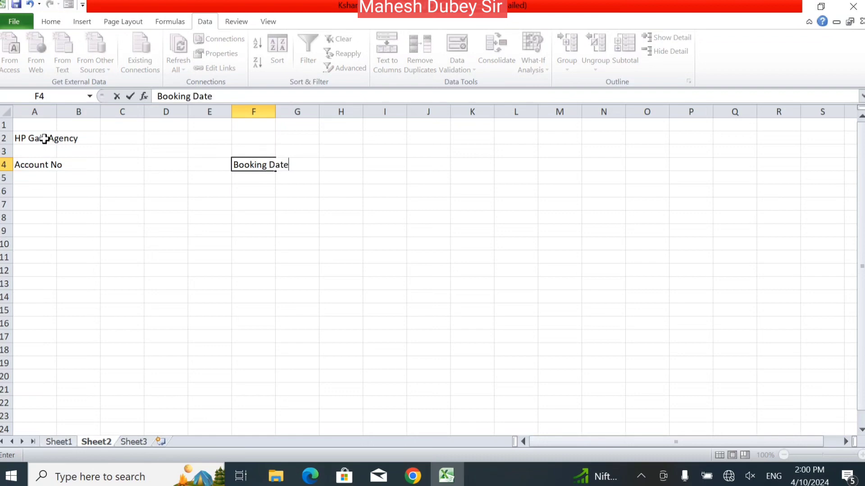
key(Return)
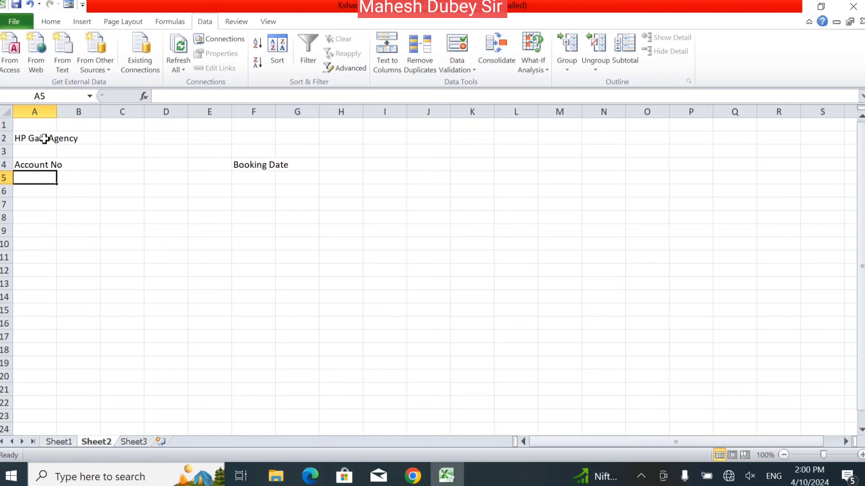
key(Down)
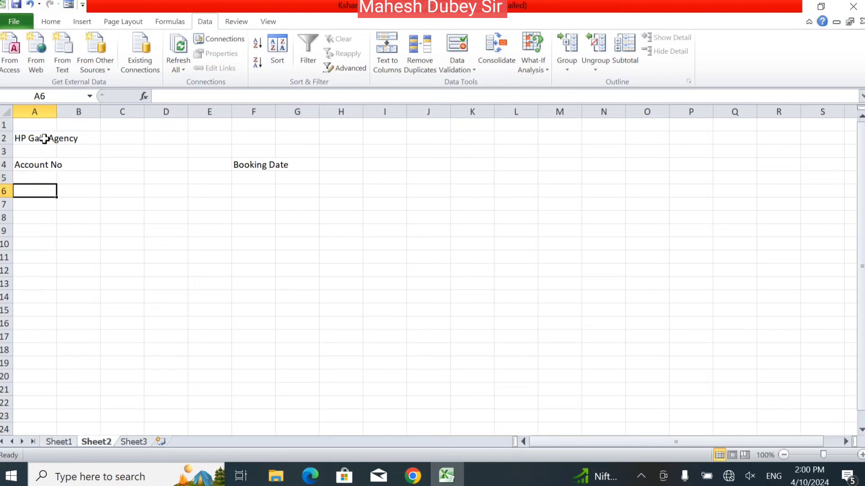
Label A6 'QTY' and F6 'Unit Price'.
text(QTY)
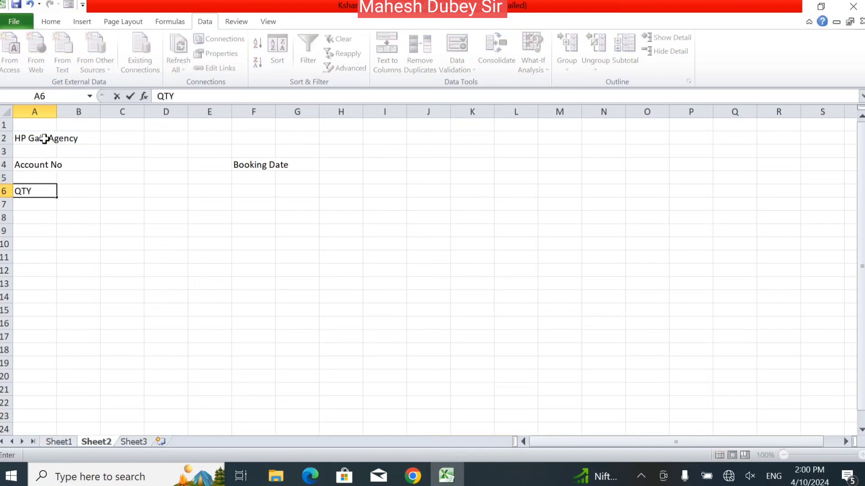
key(Tab)
key(Tab)
key(Tab)
key(Tab)
key(Tab)
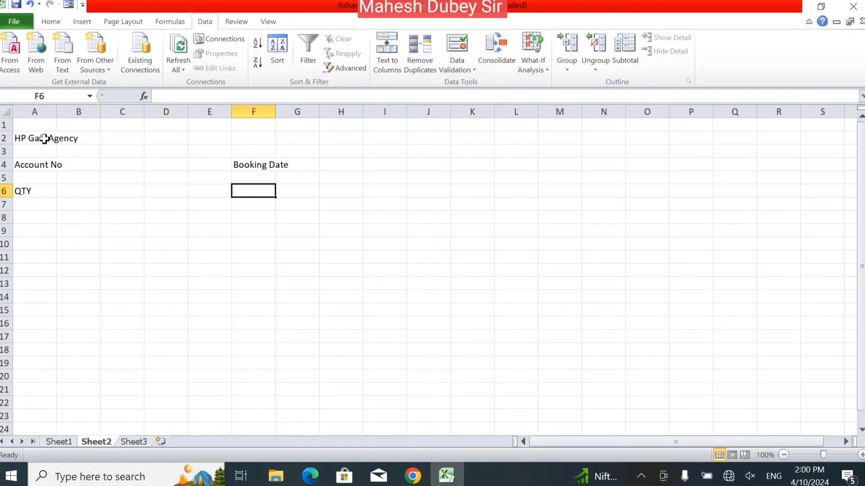
text(Unit)
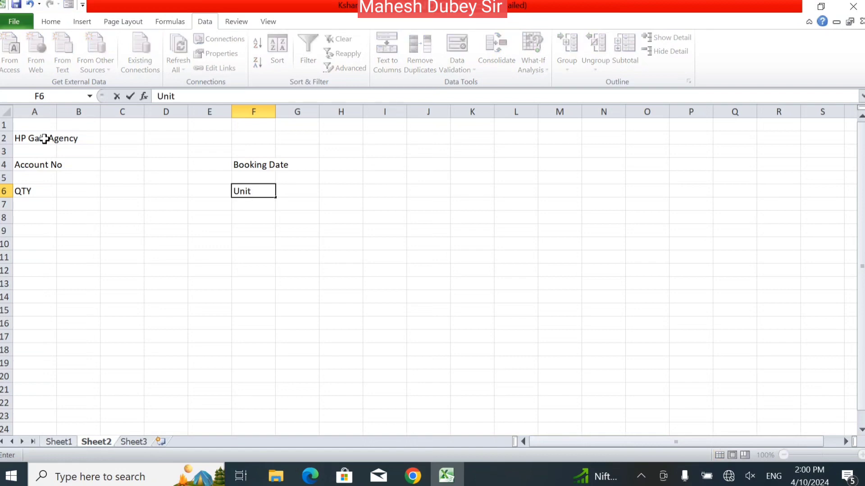
text( Price)
key(Return)
key(Return)
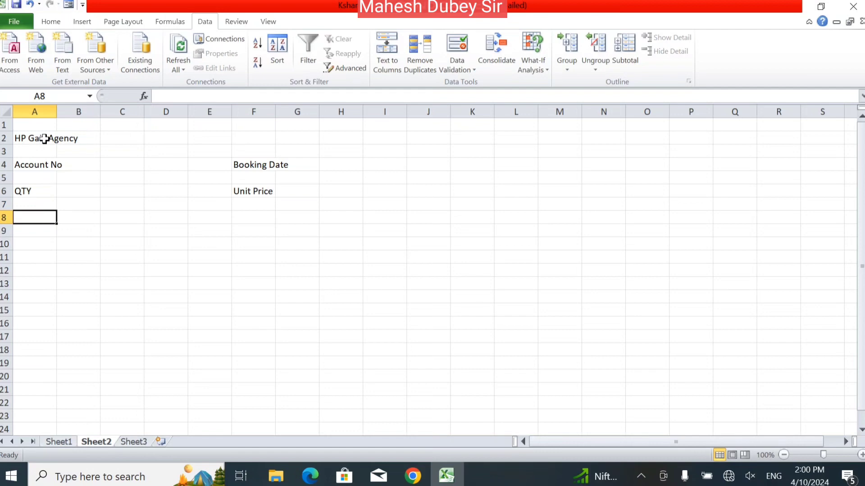
Label A8 'GST', F8 'Discount' and A11 'Total Amount'.
text(GST)
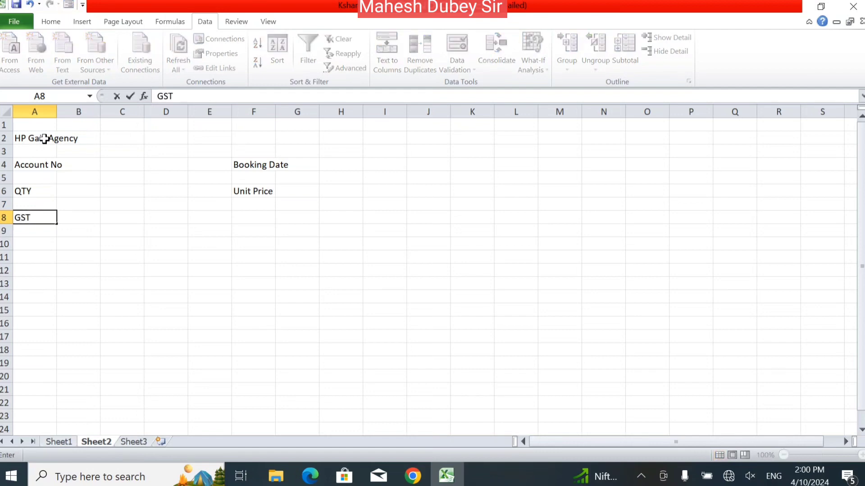
key(Tab)
key(Tab)
key(Tab)
key(Tab)
key(Tab)
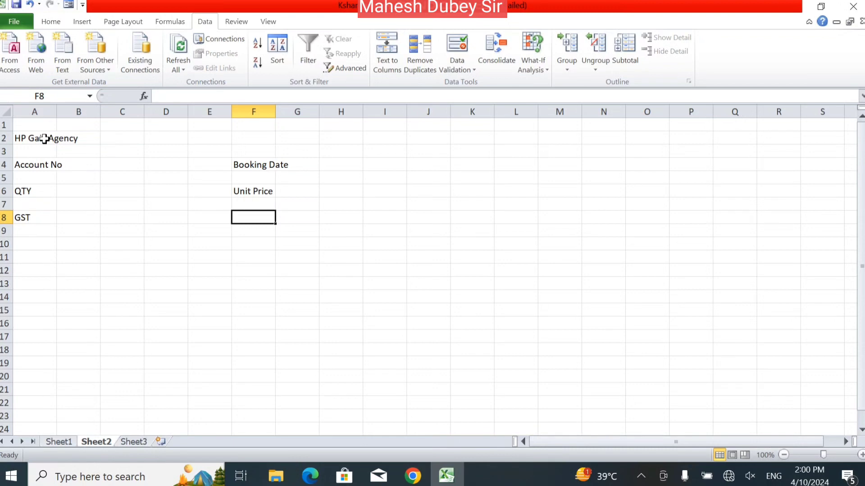
text(Discount)
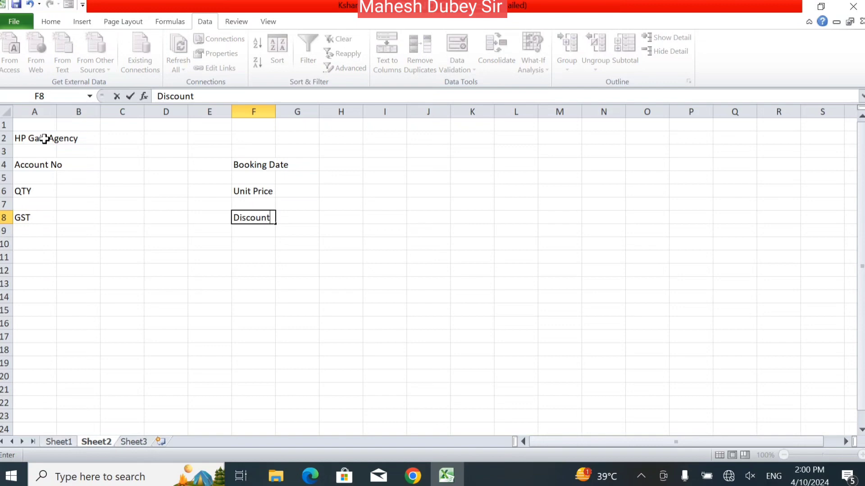
key(Tab)
key(Home)
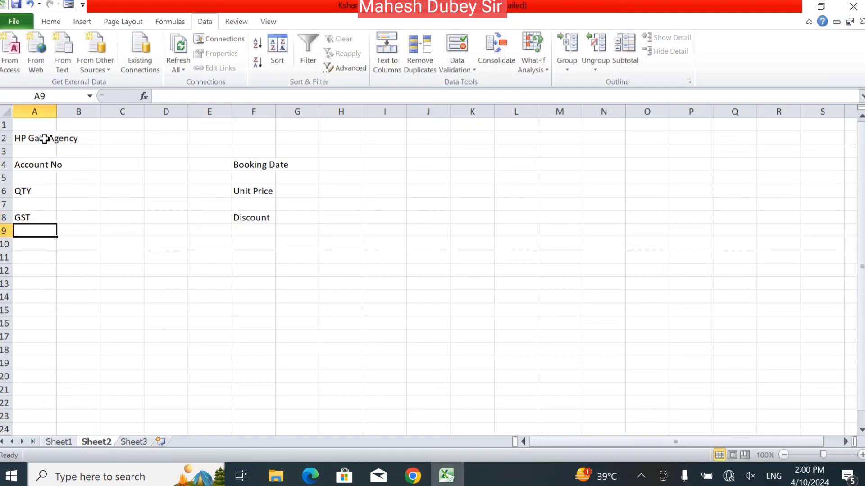
key(Down)
key(Down)
key(Down)
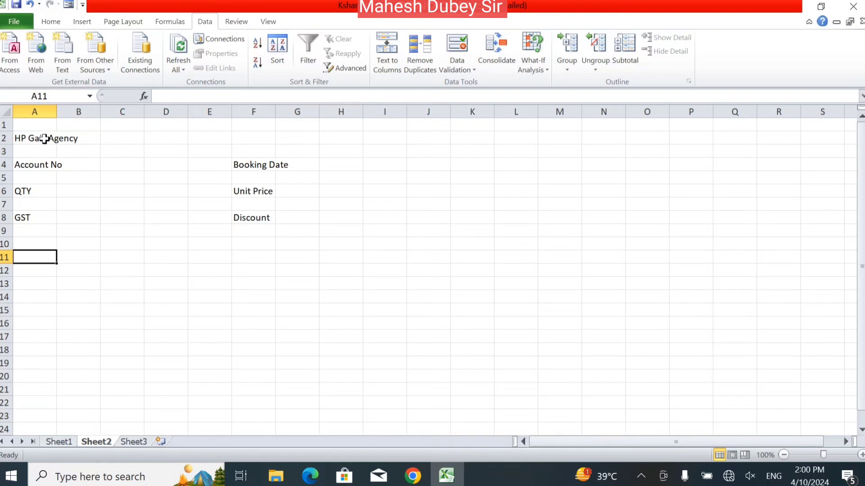
text(Tot)
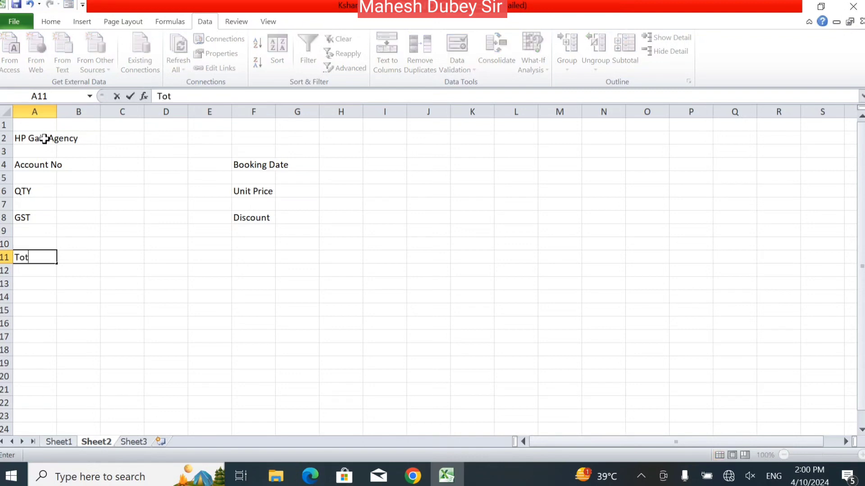
text(al Amount)
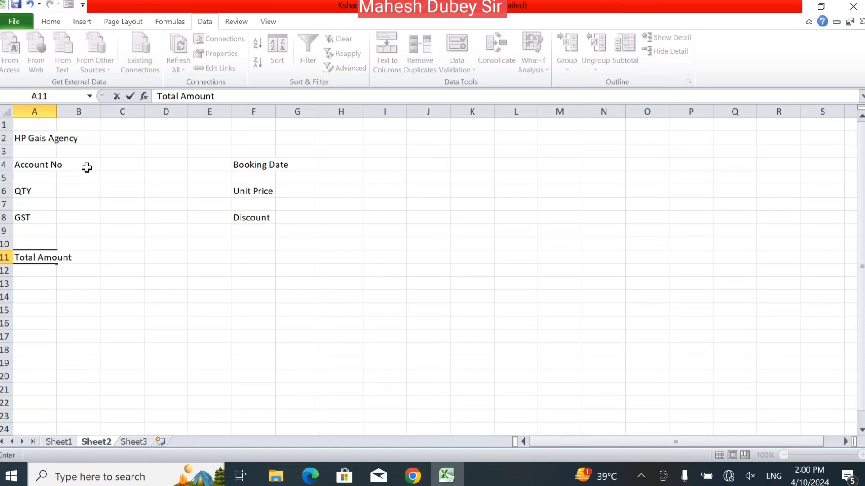
click(124, 273)
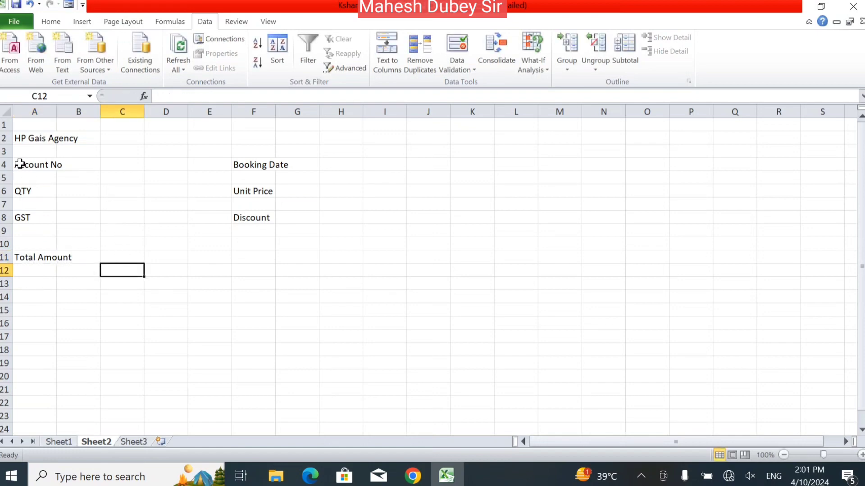
Merge and centre Account No, QTY, GST and Total Amount across columns A:B.
drag(20, 163, 73, 163)
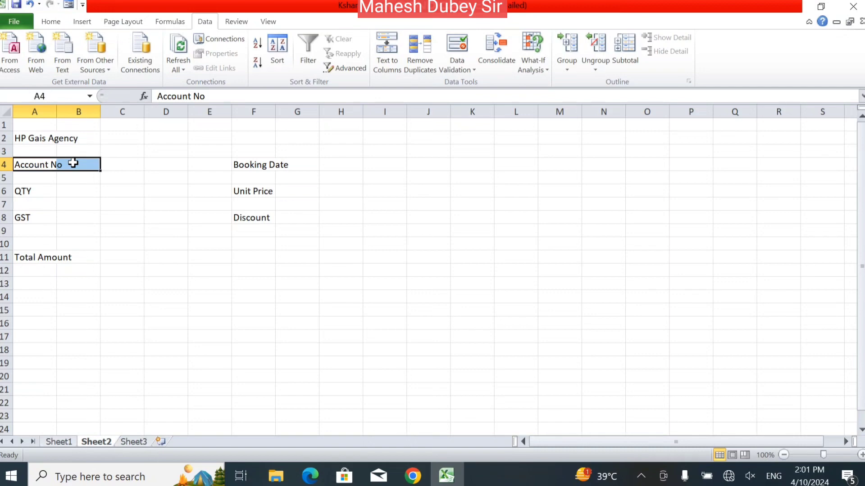
click(49, 22)
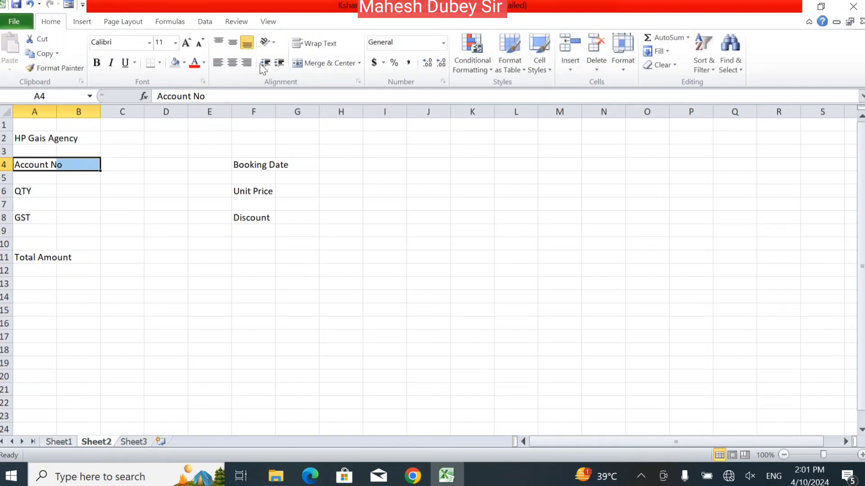
click(325, 62)
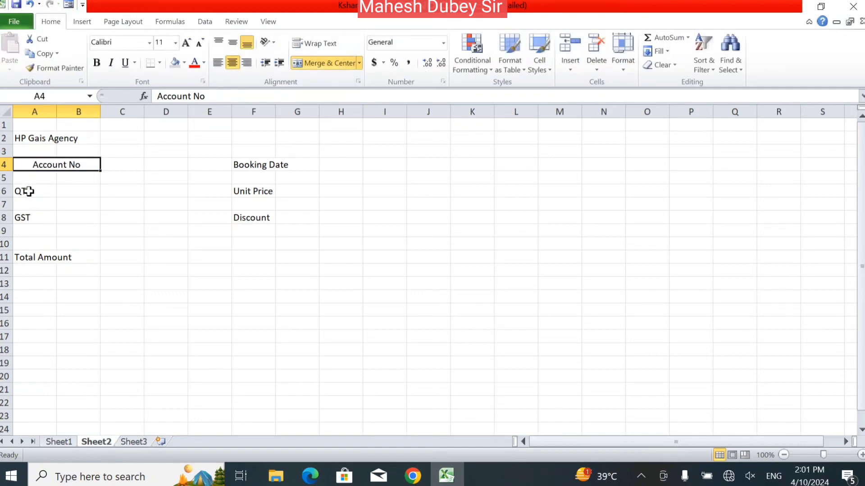
drag(28, 192, 78, 189)
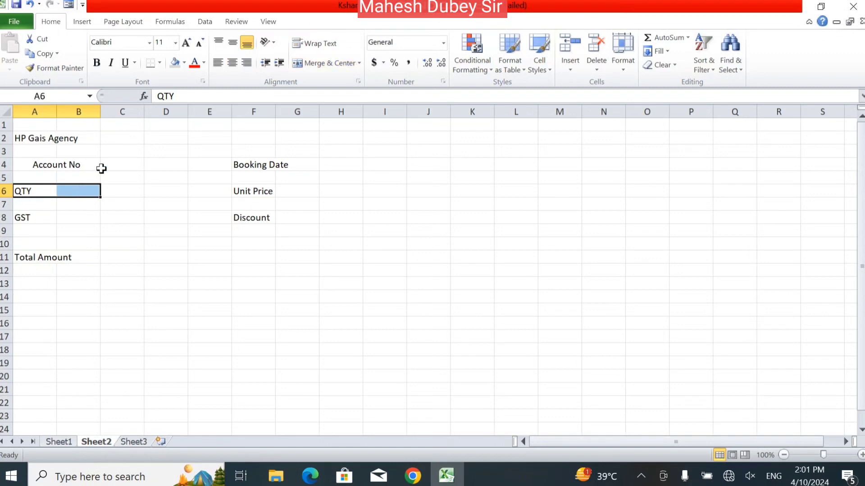
click(321, 64)
click(48, 217)
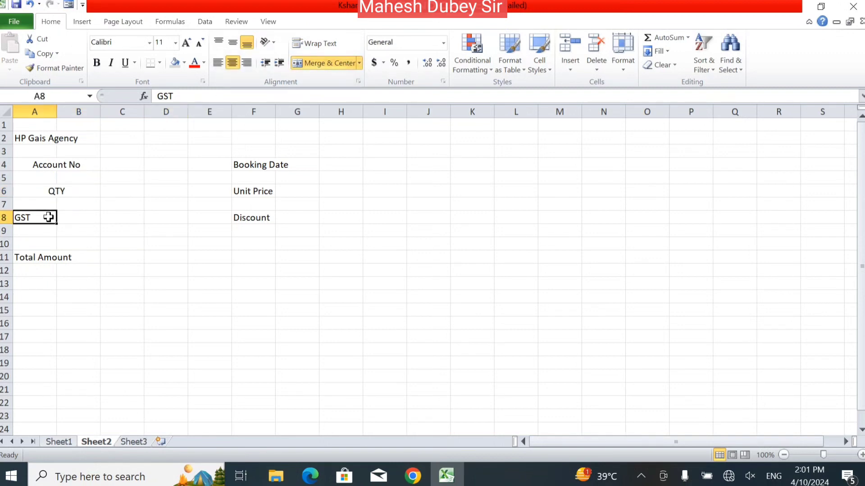
drag(48, 217, 85, 216)
click(310, 66)
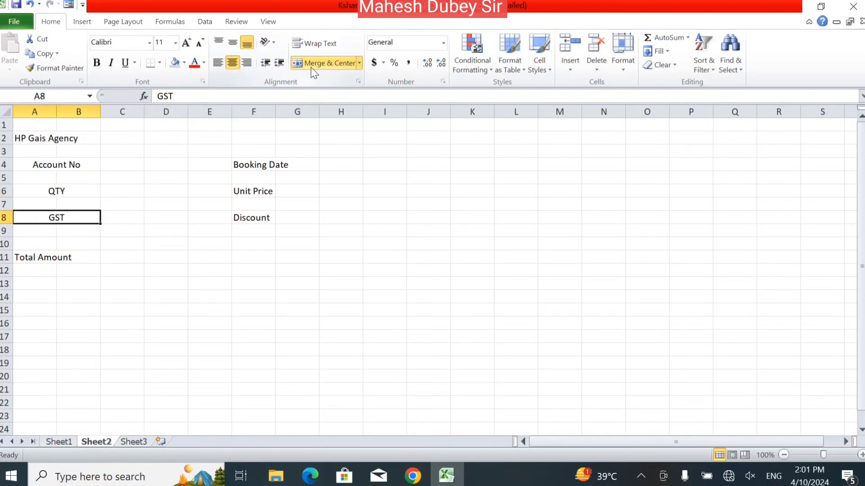
drag(40, 257, 86, 257)
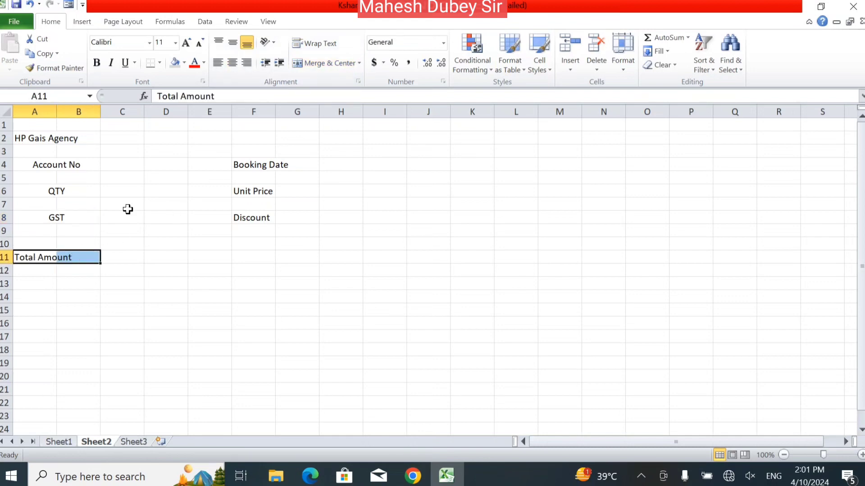
click(307, 68)
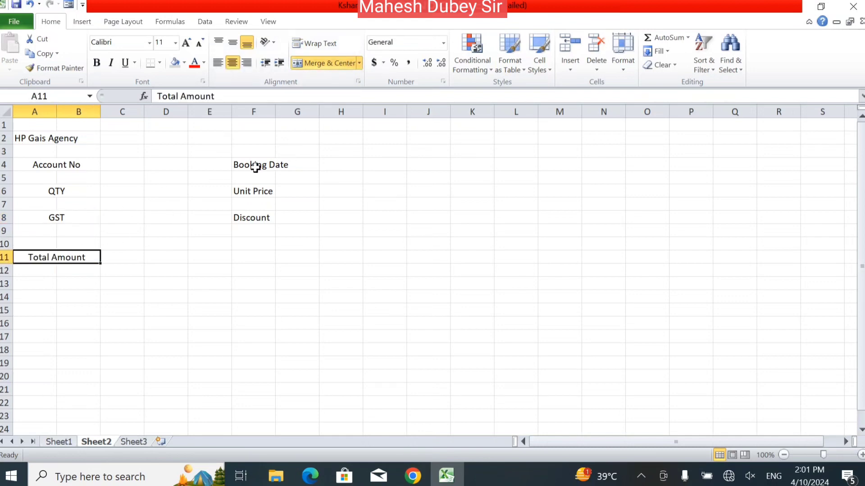
Merge and centre Booking Date, Unit Price and Discount across columns F:G.
drag(256, 168, 292, 163)
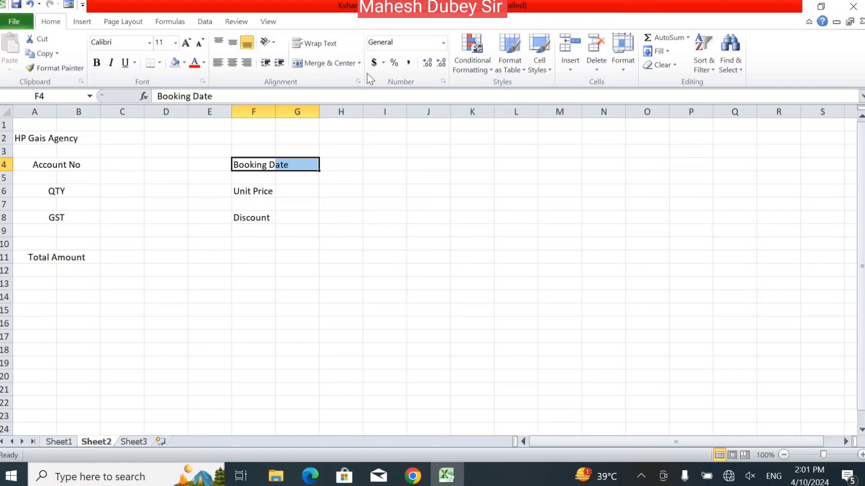
click(334, 66)
drag(251, 191, 287, 190)
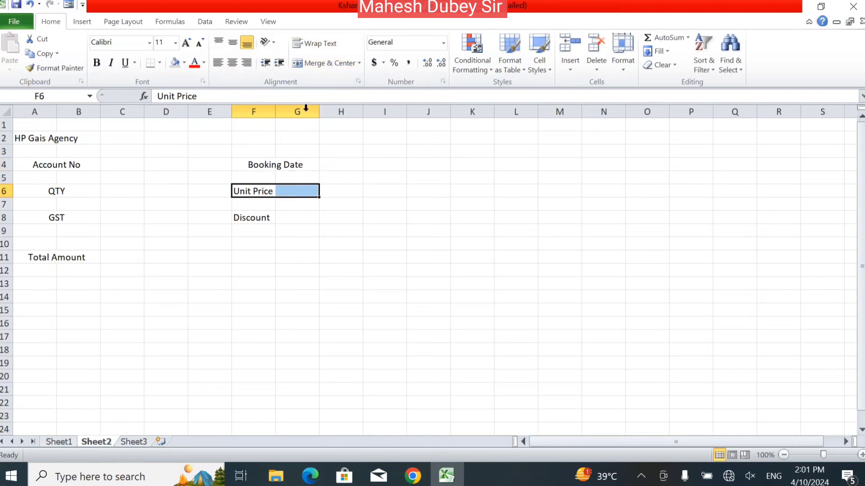
click(320, 61)
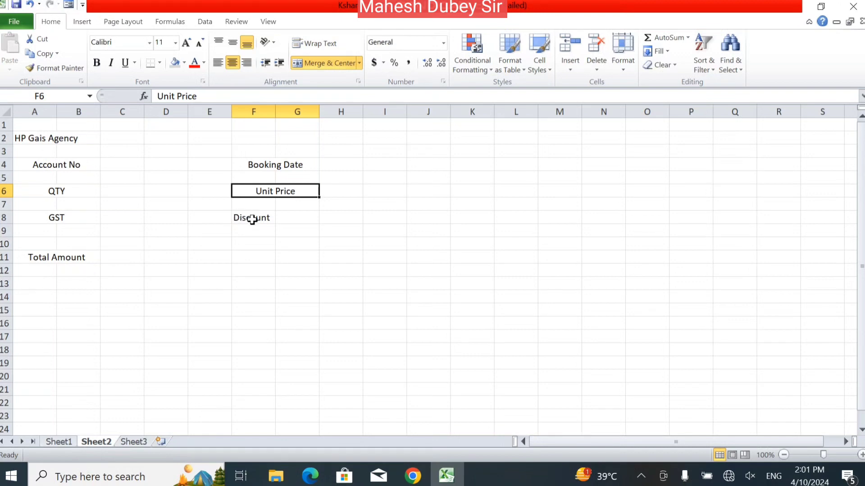
drag(251, 218, 308, 215)
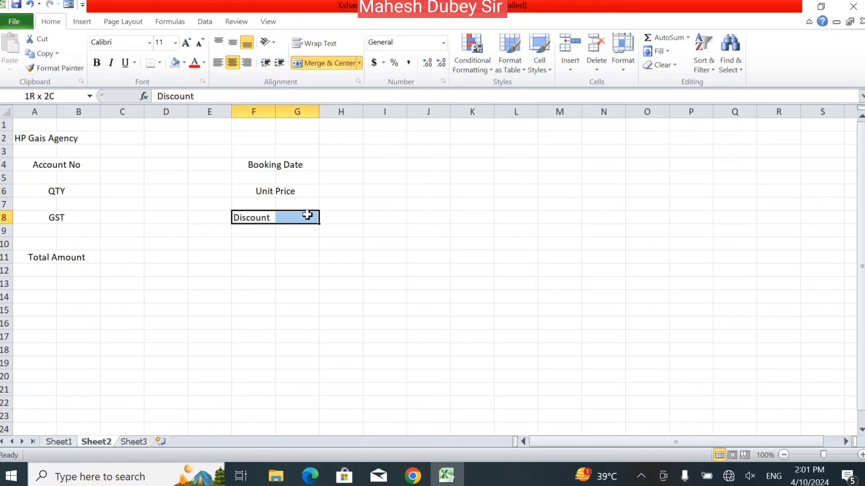
click(316, 64)
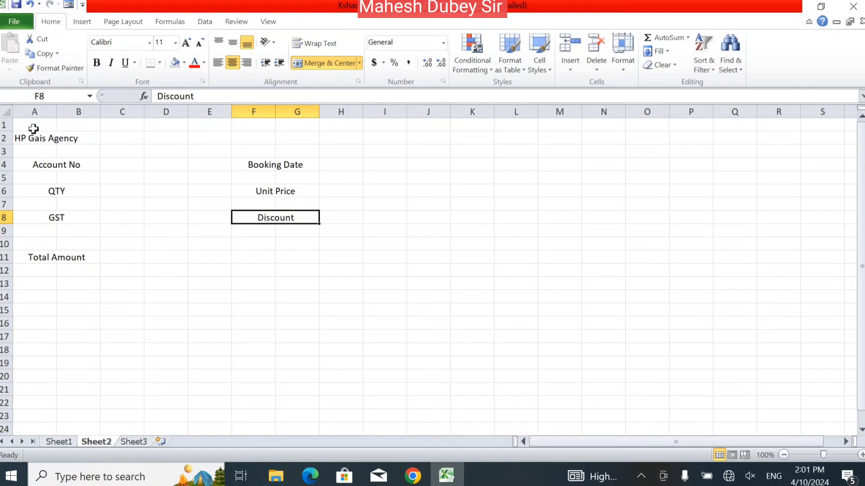
Merge and centre the HP Gais Agency heading across A2:I2.
drag(33, 136, 311, 134)
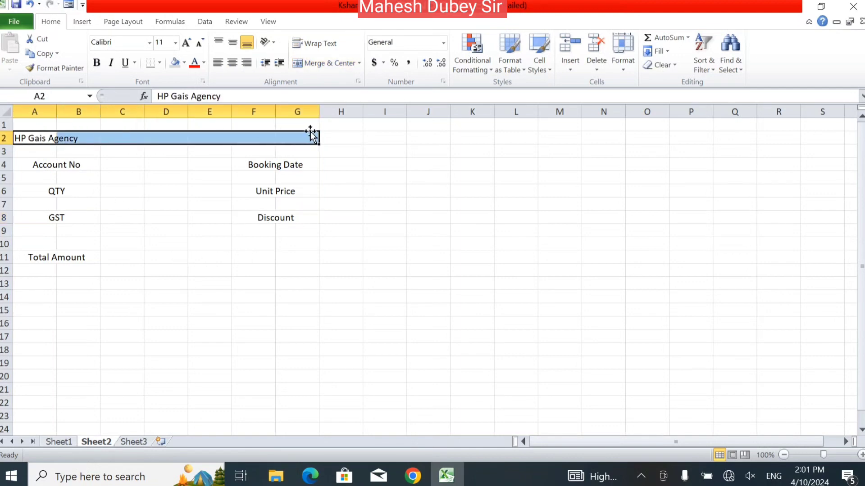
drag(36, 138, 384, 139)
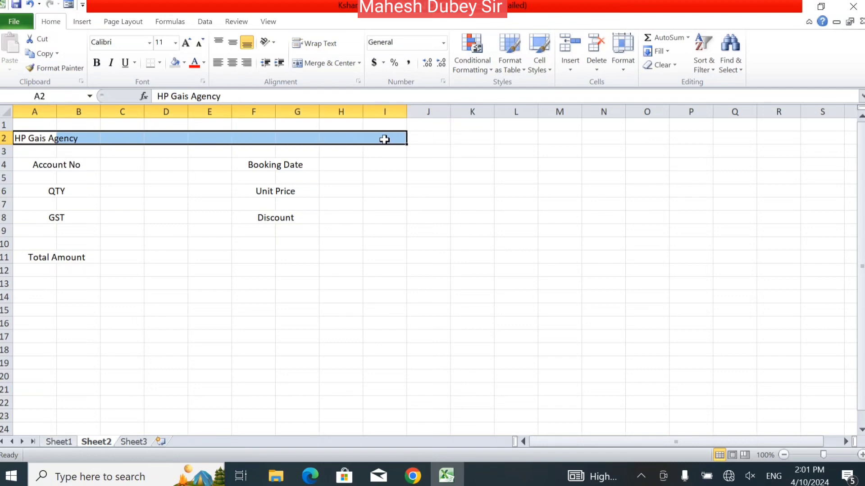
click(330, 64)
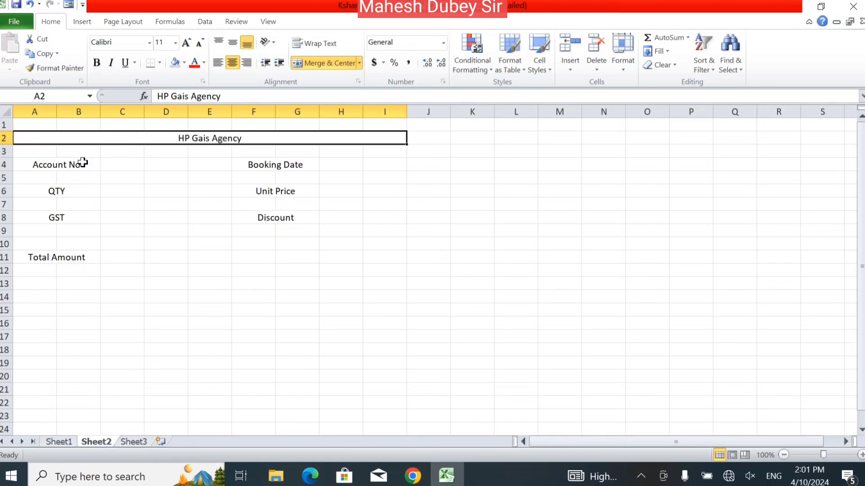
drag(59, 164, 291, 165)
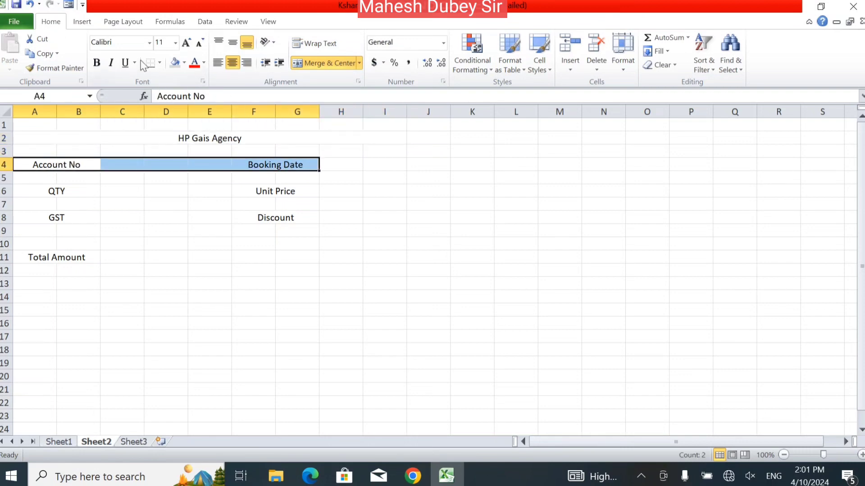
Apply a thick box border to A4:G4, A6:G6, A8:G8 and A11:G11.
click(159, 64)
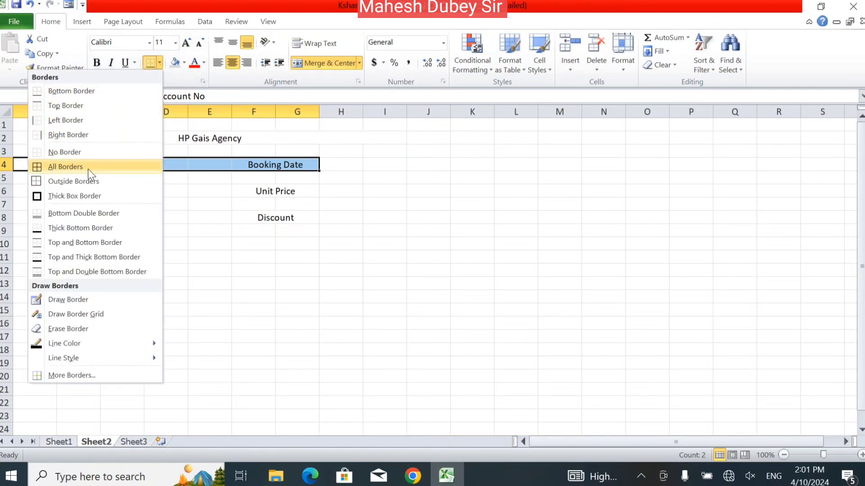
click(80, 196)
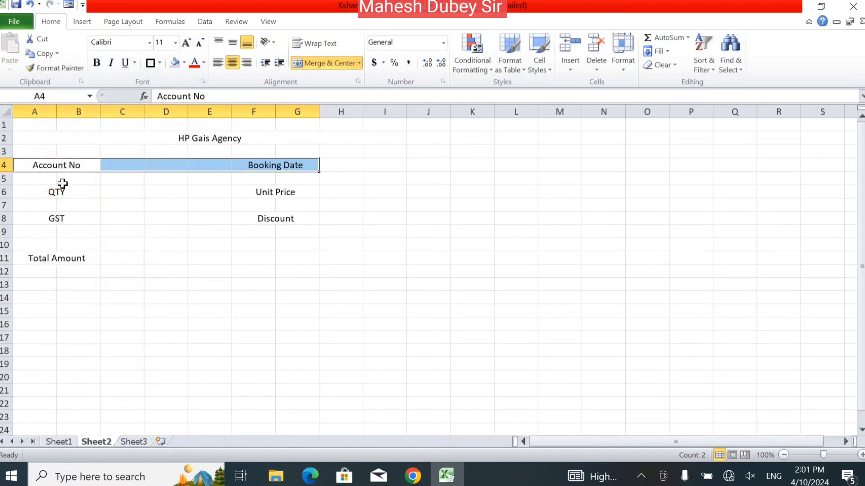
drag(46, 197, 298, 193)
click(150, 63)
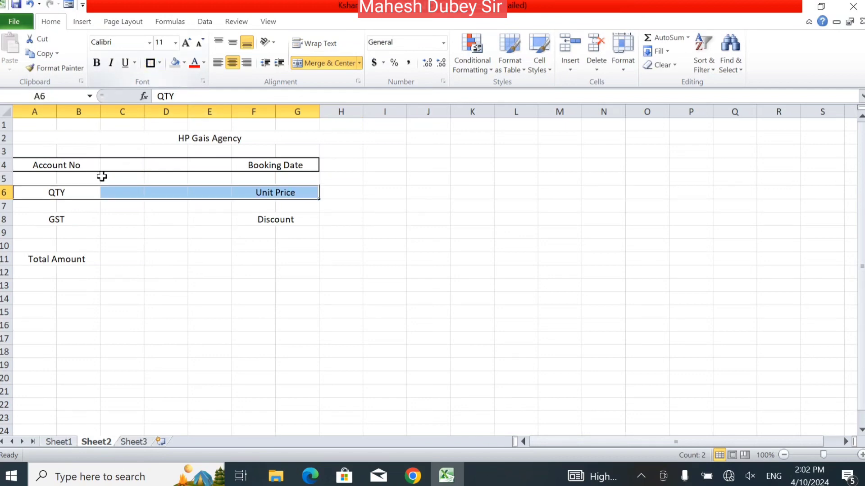
drag(51, 225, 283, 216)
click(151, 63)
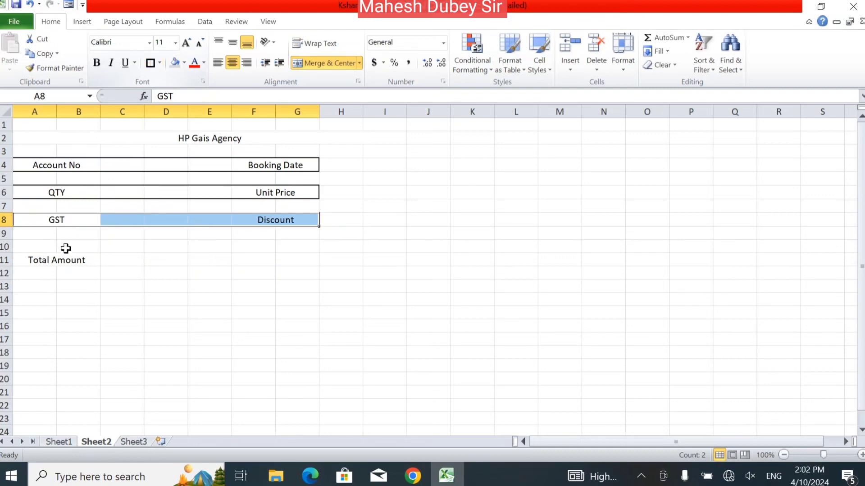
drag(35, 259, 301, 257)
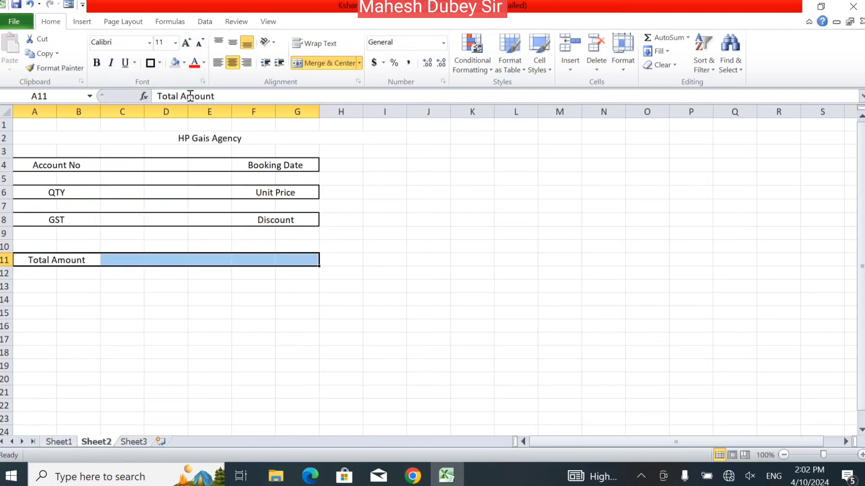
click(151, 63)
drag(47, 164, 274, 263)
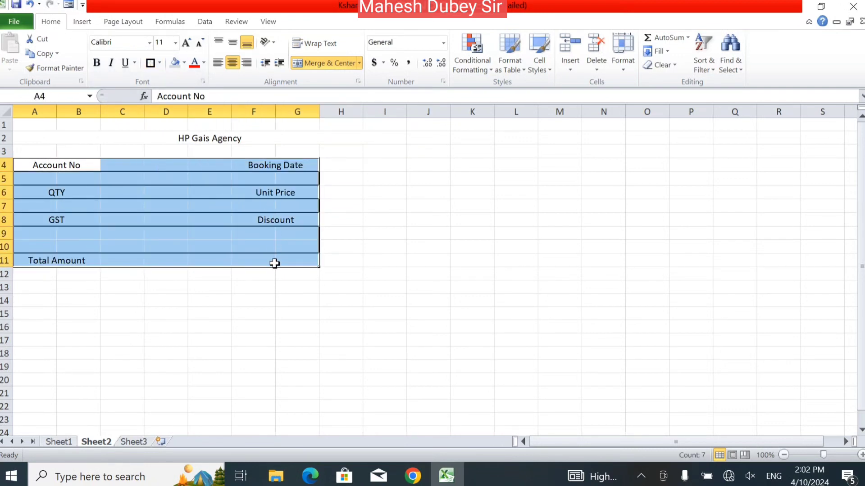
Select the form area A2:I13, then the full Account No row A4:I4.
click(38, 136)
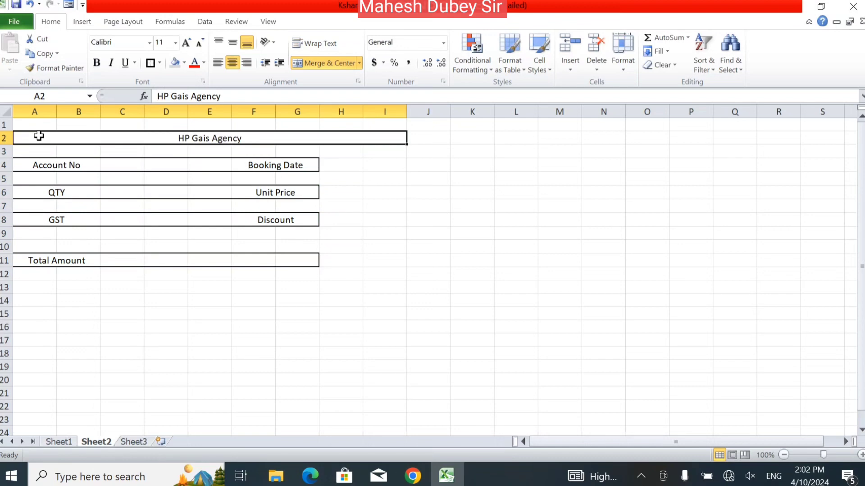
drag(39, 136, 54, 281)
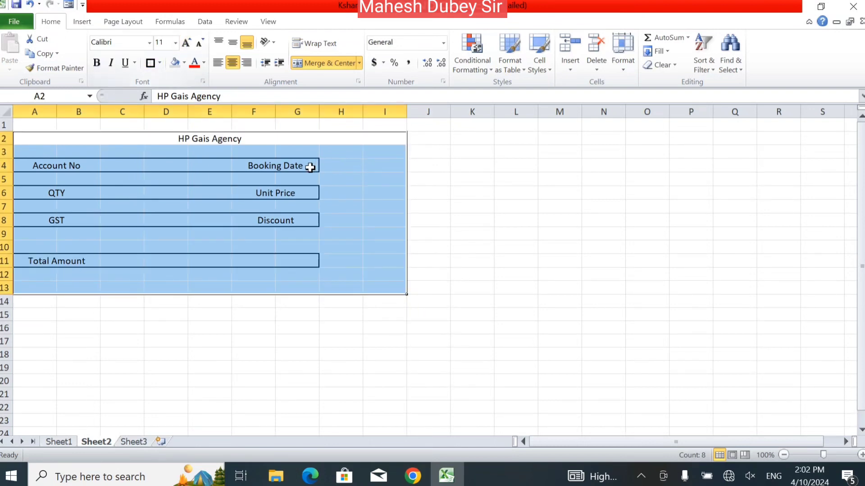
drag(309, 166, 384, 165)
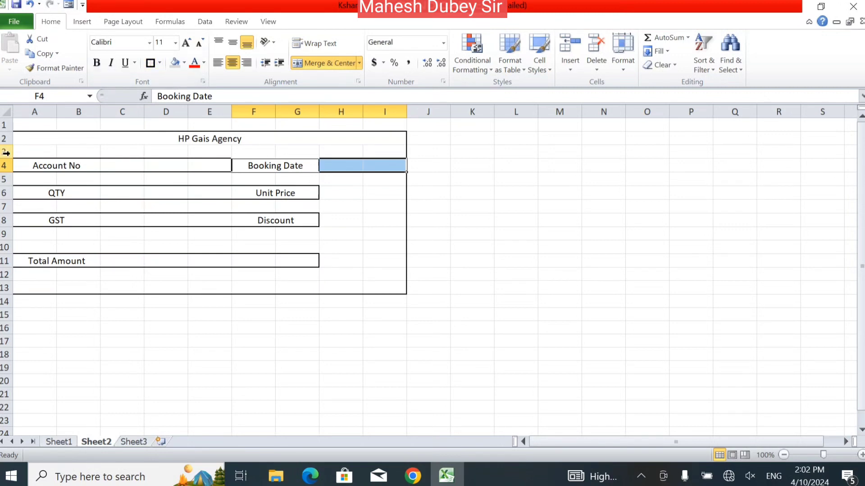
drag(20, 166, 392, 170)
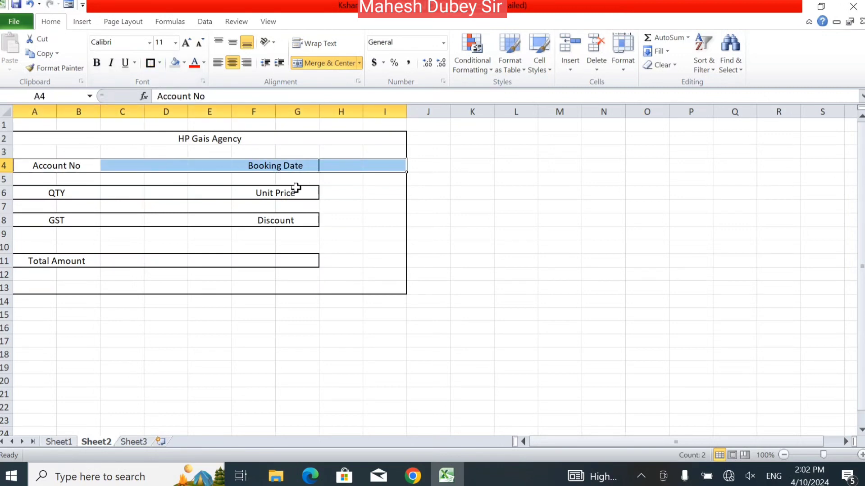
Replace the borders on the Account No and QTY rows with thick boxes across A:I.
click(160, 63)
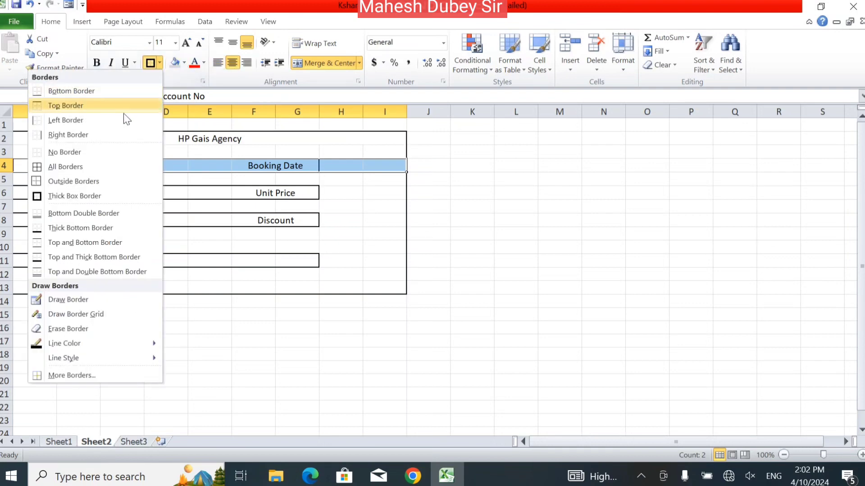
click(100, 153)
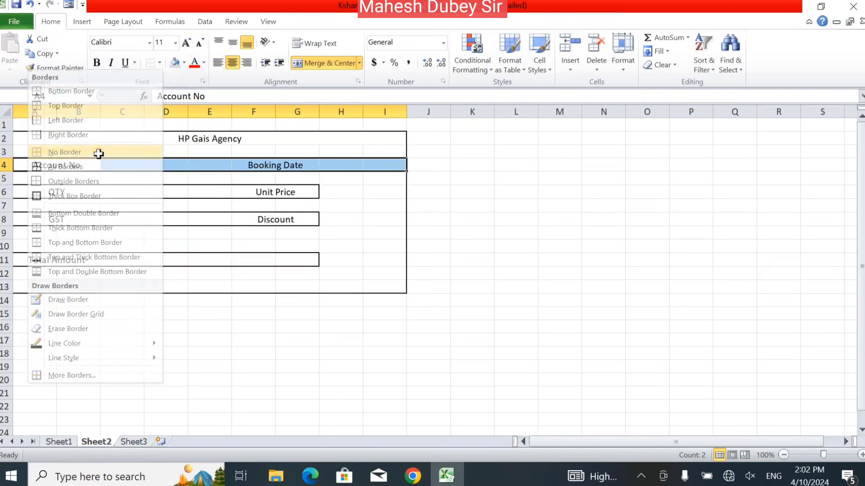
click(159, 65)
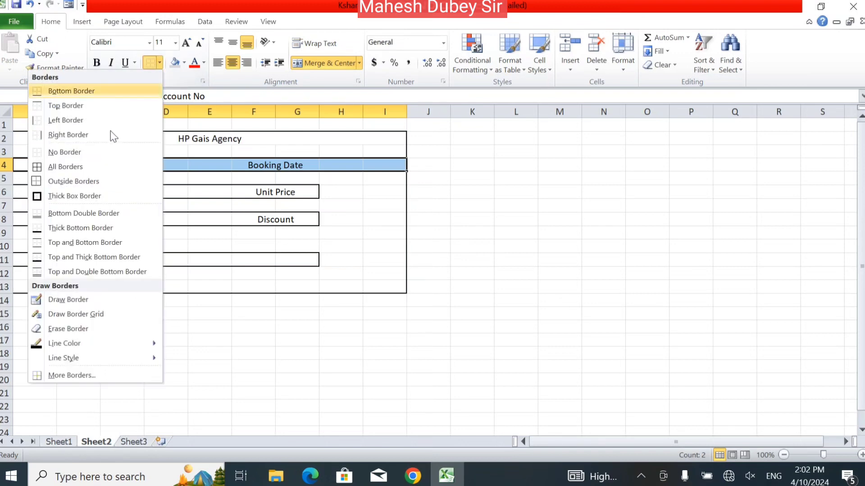
click(77, 196)
click(291, 193)
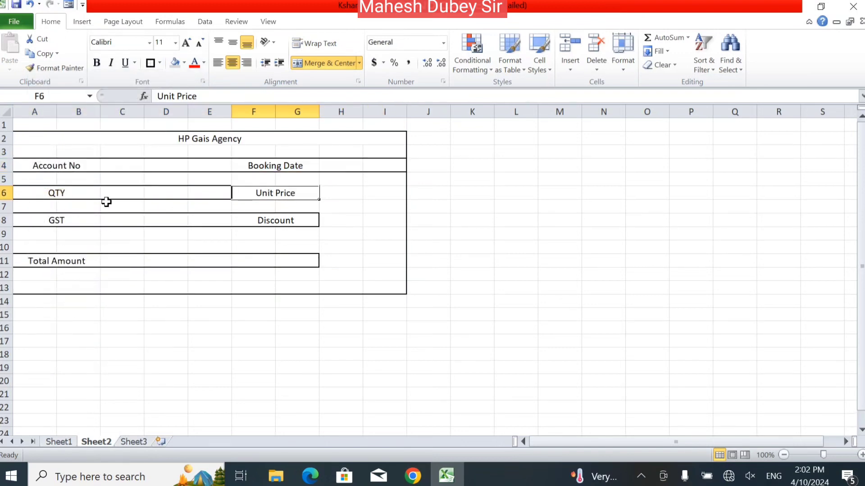
drag(39, 189, 392, 188)
click(160, 64)
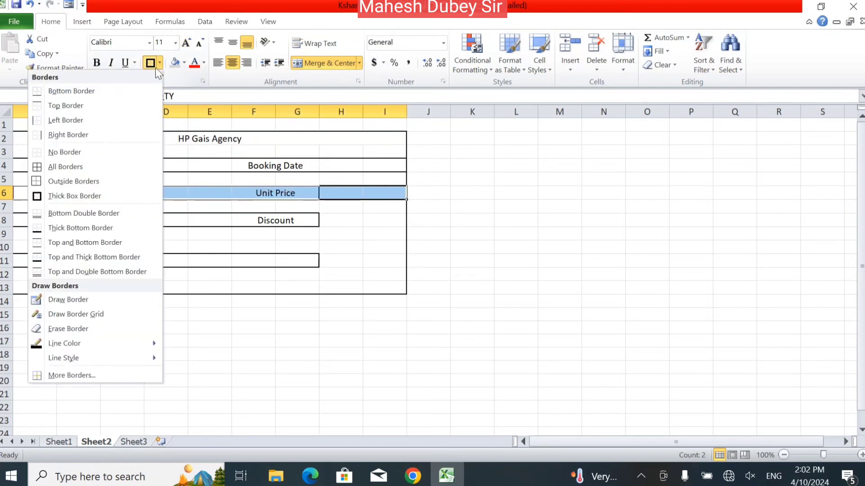
click(88, 149)
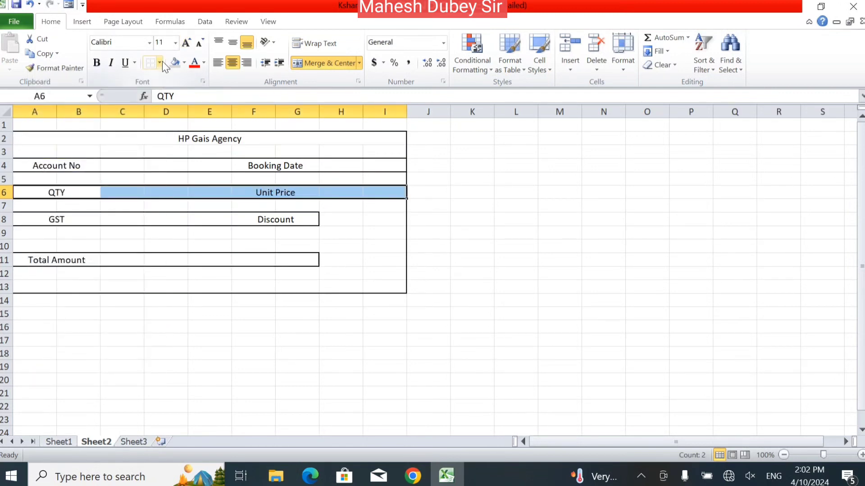
click(161, 63)
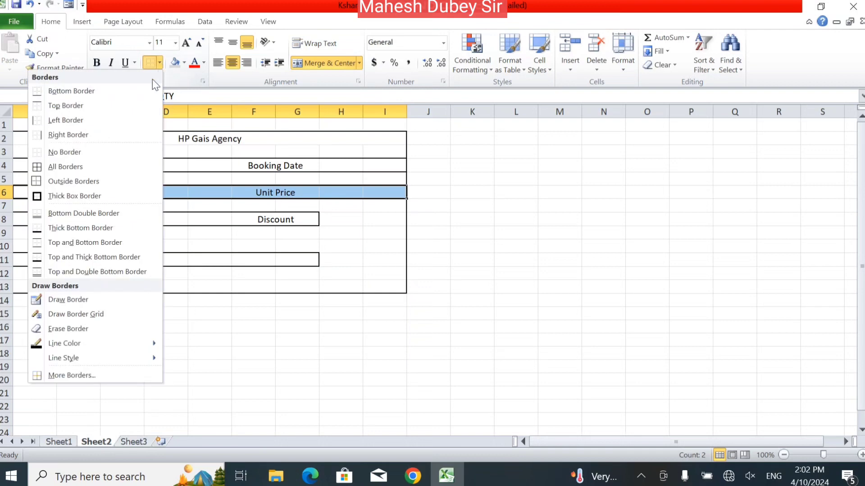
click(77, 197)
Clear the GST row's borders and box A8:I8 with a thick border.
click(39, 223)
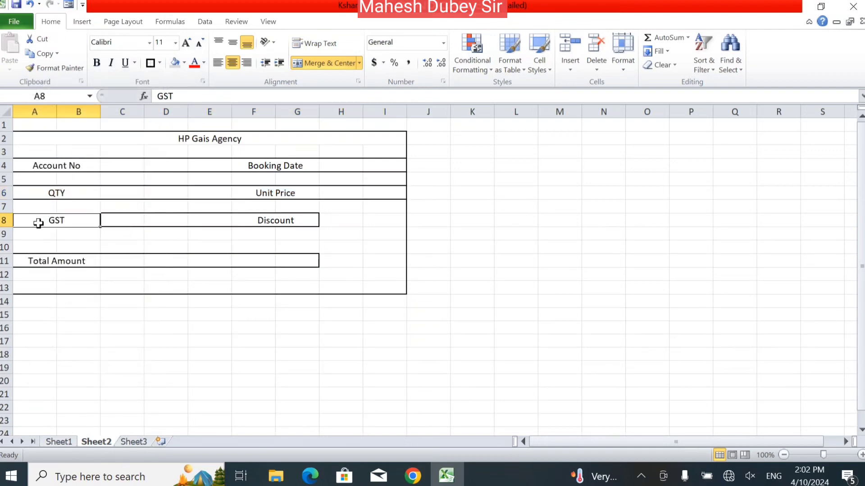
drag(38, 223, 386, 223)
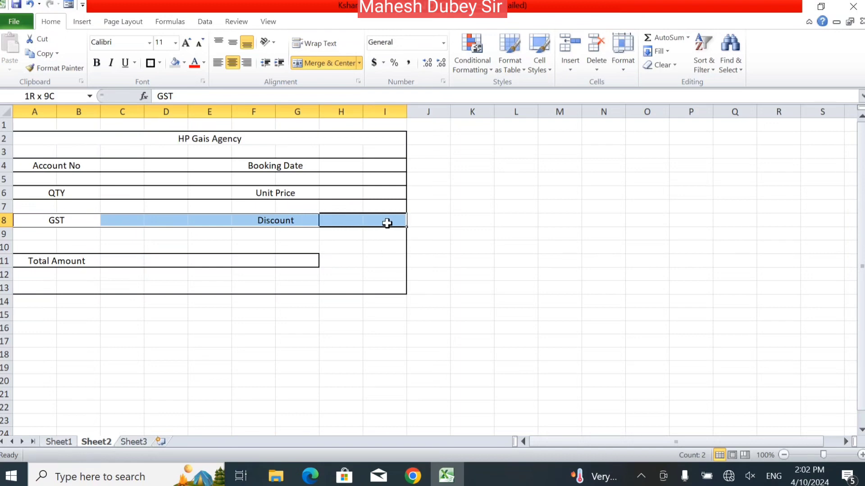
click(160, 63)
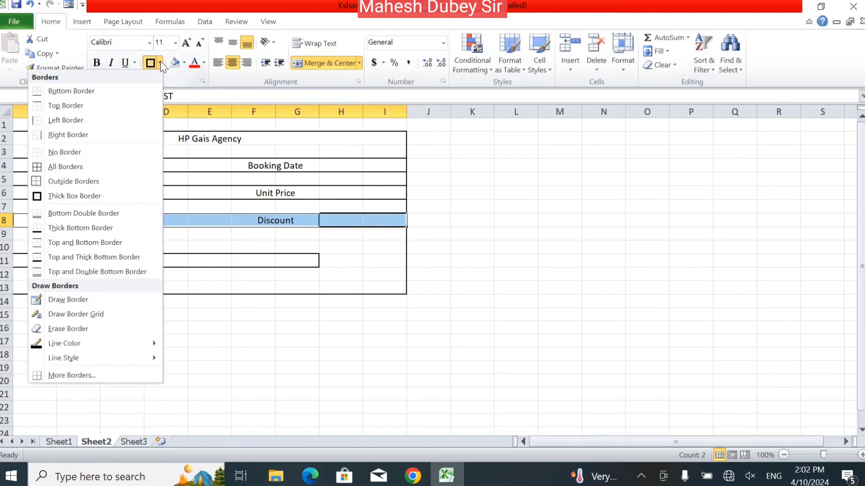
click(82, 152)
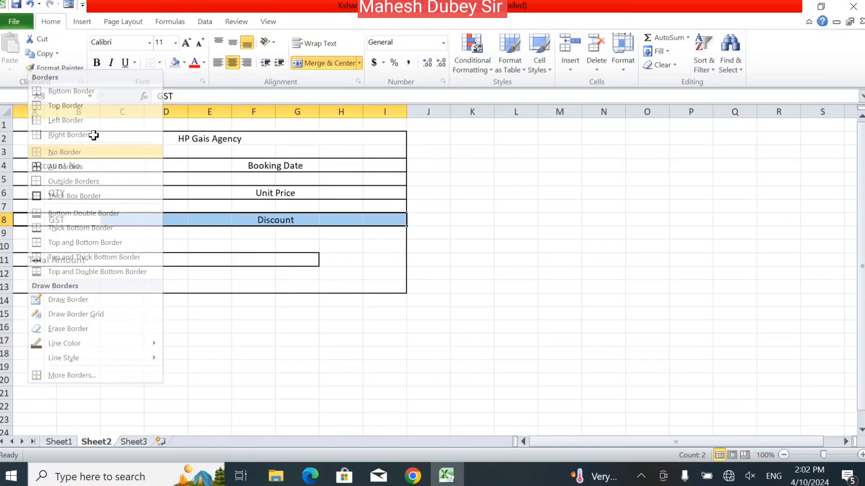
click(161, 62)
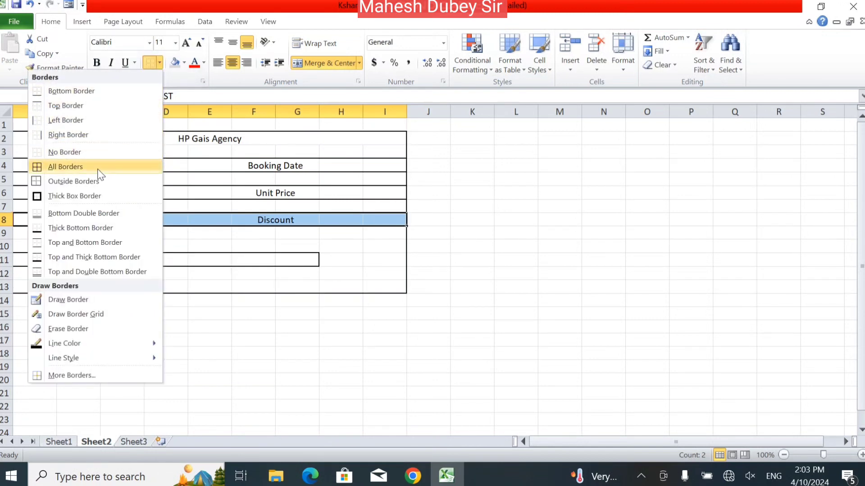
click(91, 195)
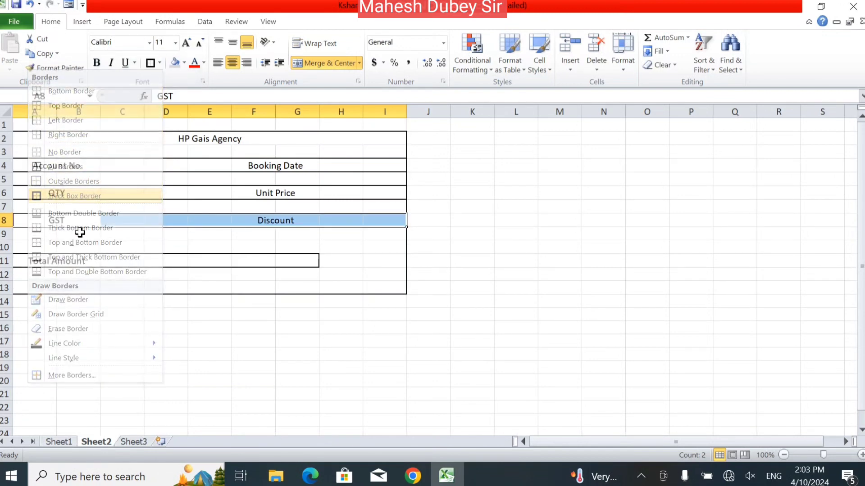
Clear the Total Amount row's borders and box it with a thick border to column I.
click(61, 263)
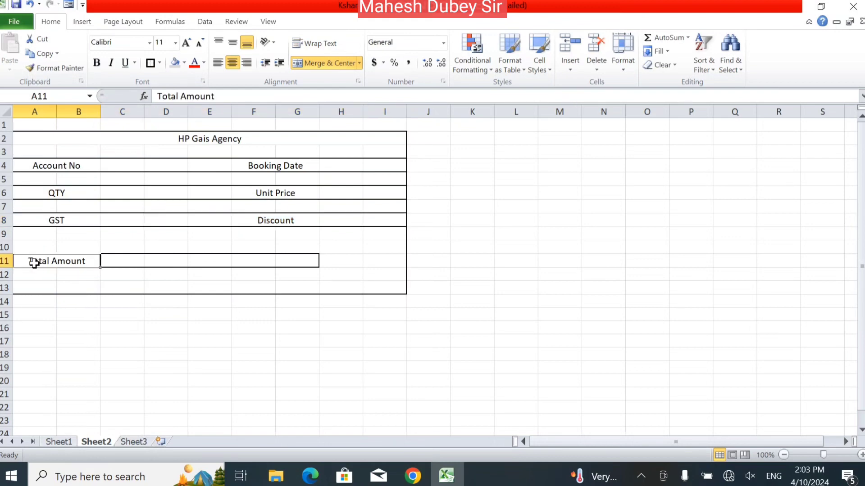
drag(31, 259, 395, 258)
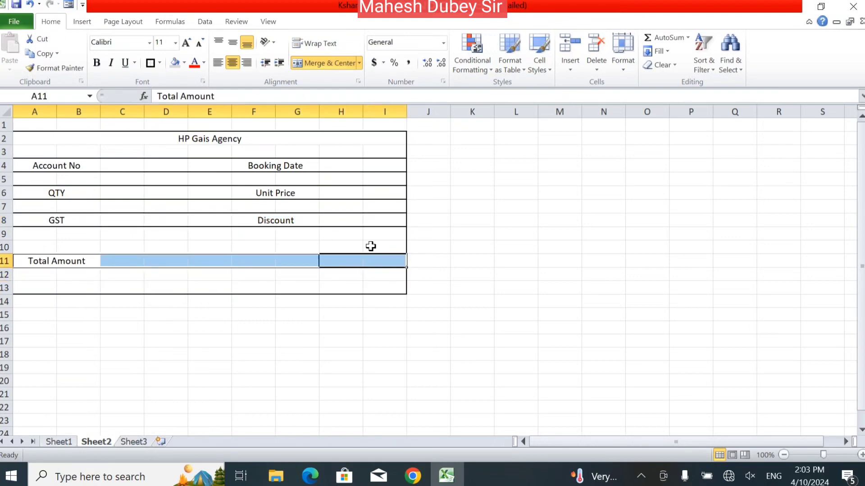
click(159, 63)
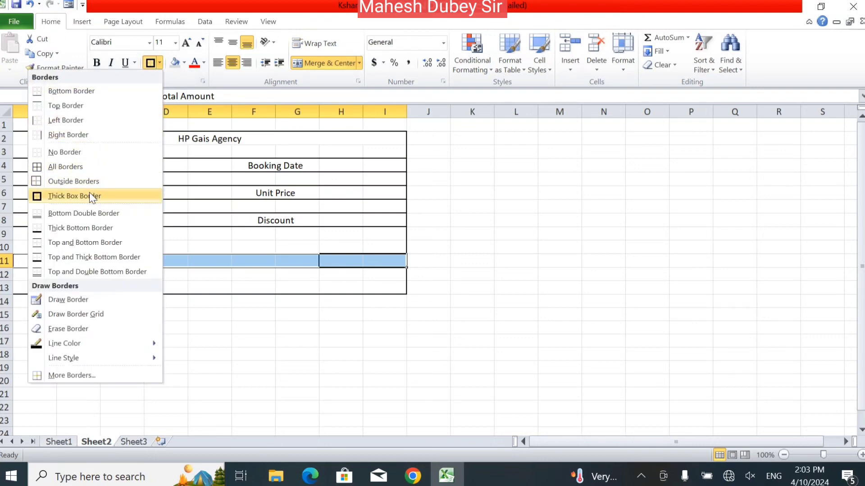
click(80, 148)
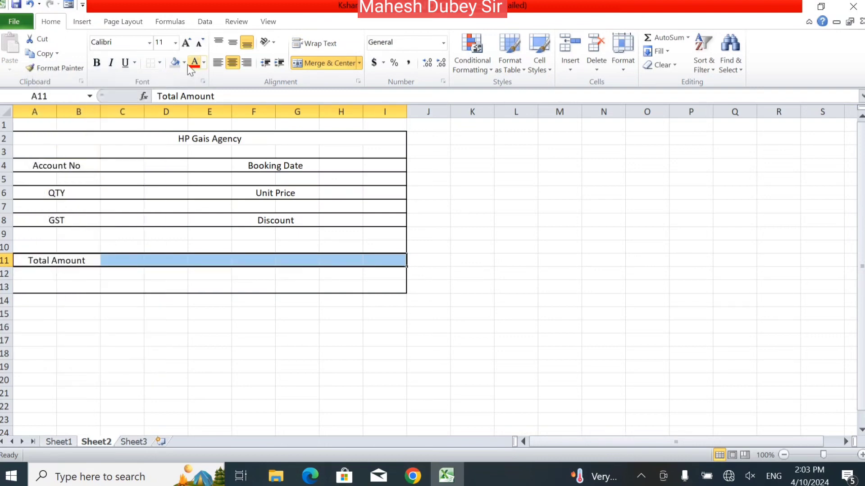
click(161, 62)
click(89, 194)
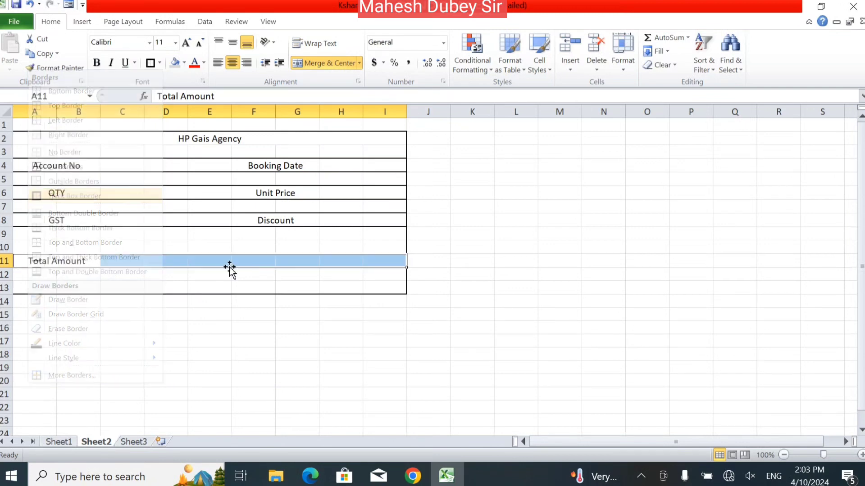
click(315, 313)
click(121, 164)
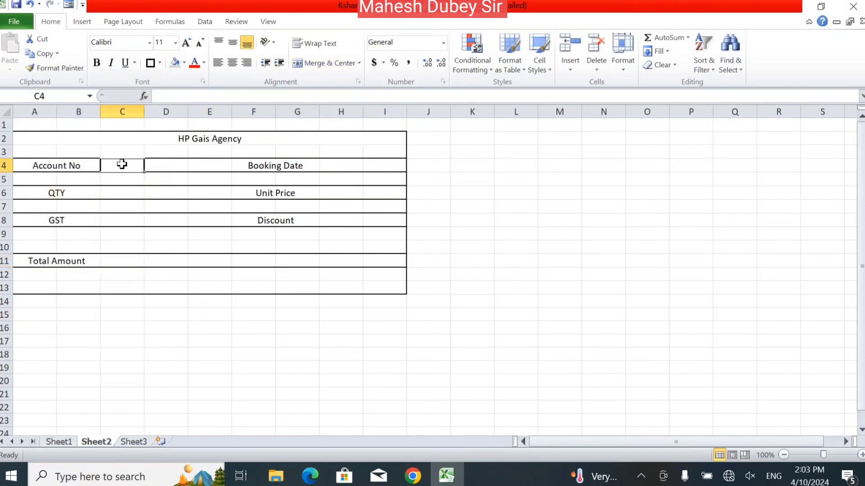
Merge C4:D4, C6:D6 and C8:D8 beside Account No, QTY and GST, bordering the QTY cell.
drag(122, 165, 160, 164)
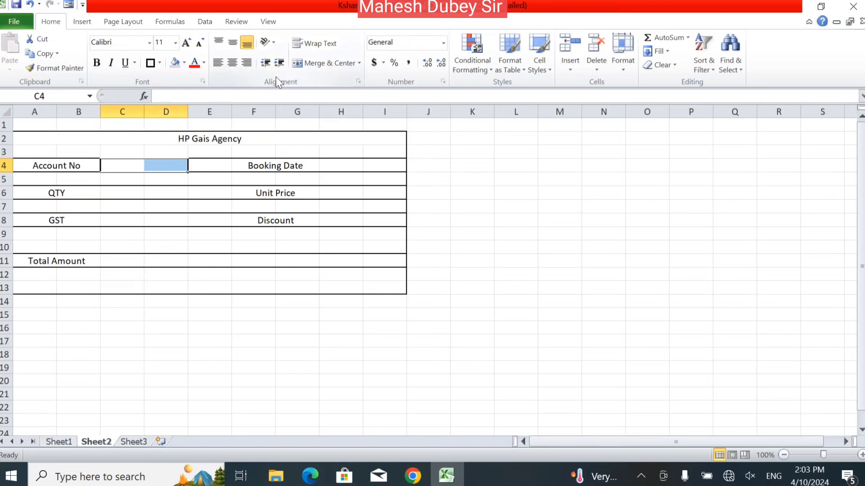
click(329, 63)
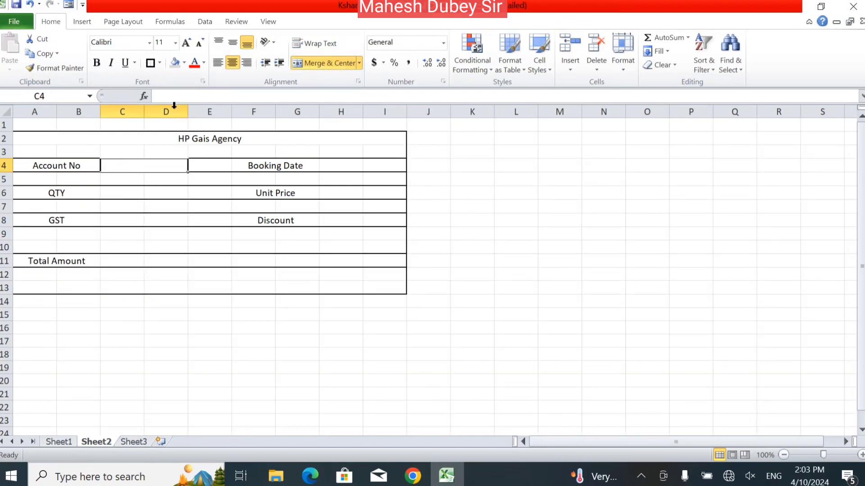
click(125, 189)
drag(145, 190, 163, 189)
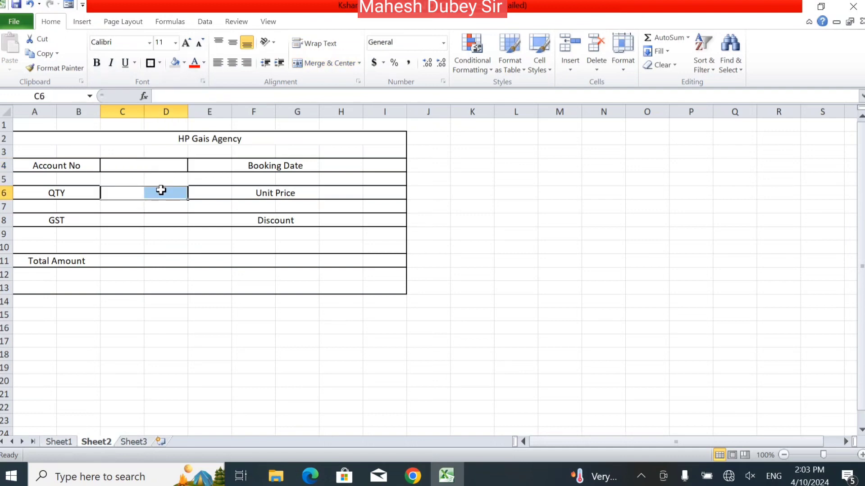
click(309, 64)
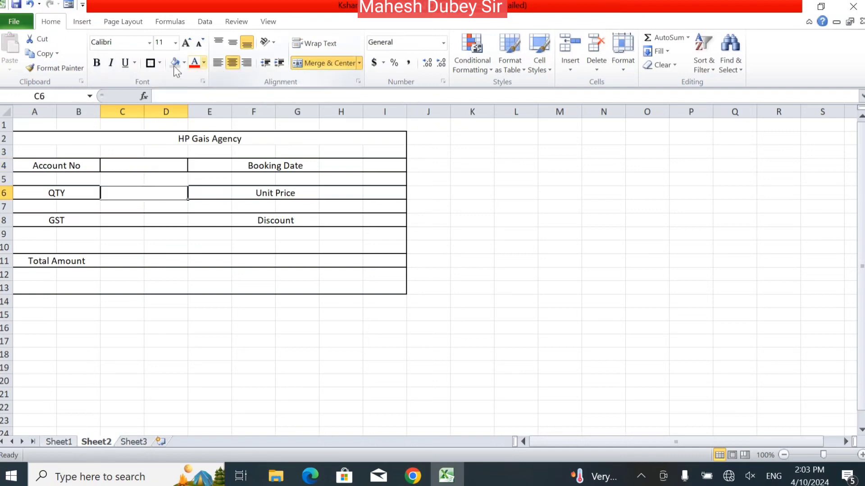
click(151, 64)
drag(128, 218, 173, 218)
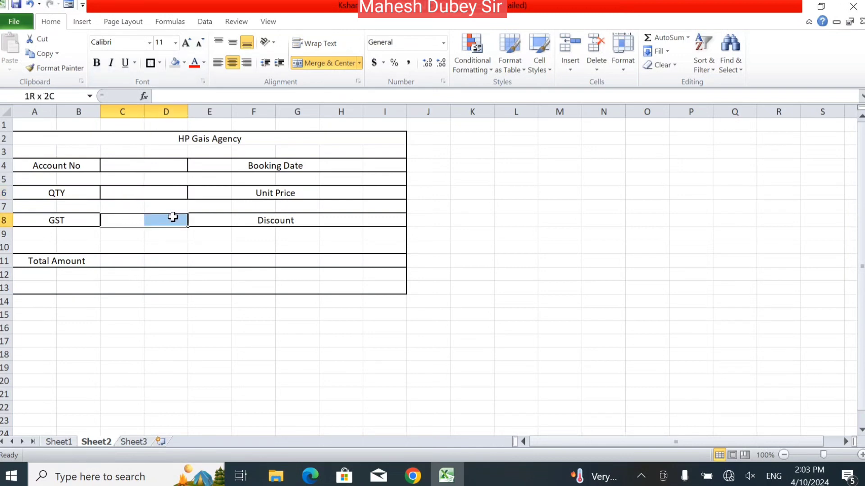
click(305, 62)
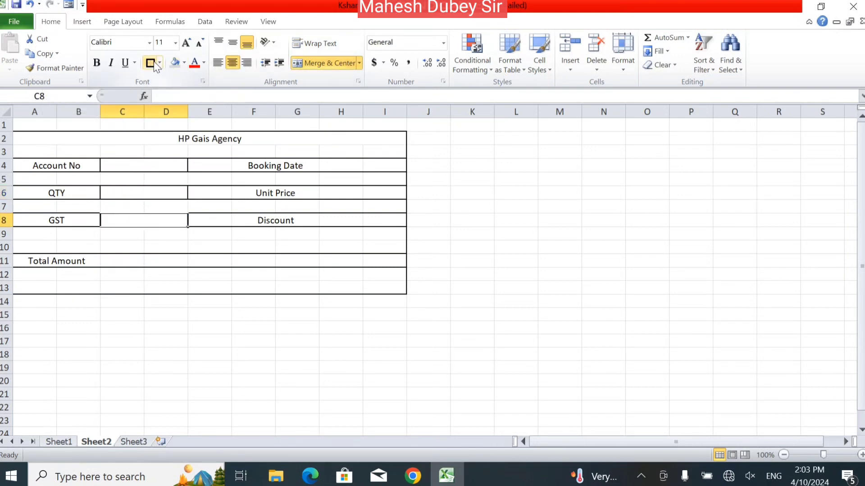
click(132, 261)
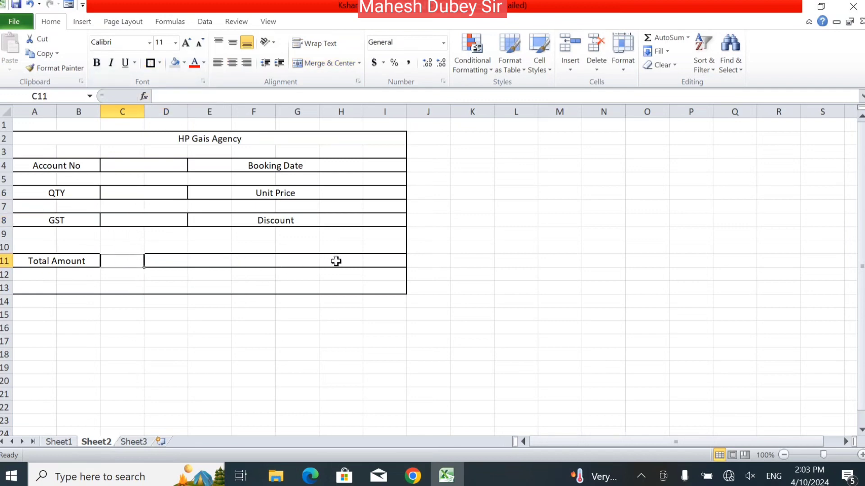
Merge value cells H11:I11, H8:I8, H6:I6 and H4:I4, adding a thick border to Unit Price.
drag(336, 261, 377, 259)
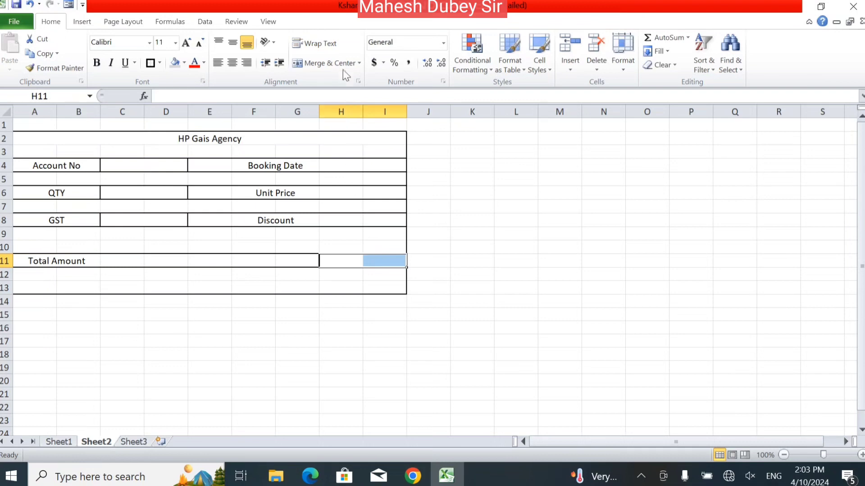
click(321, 64)
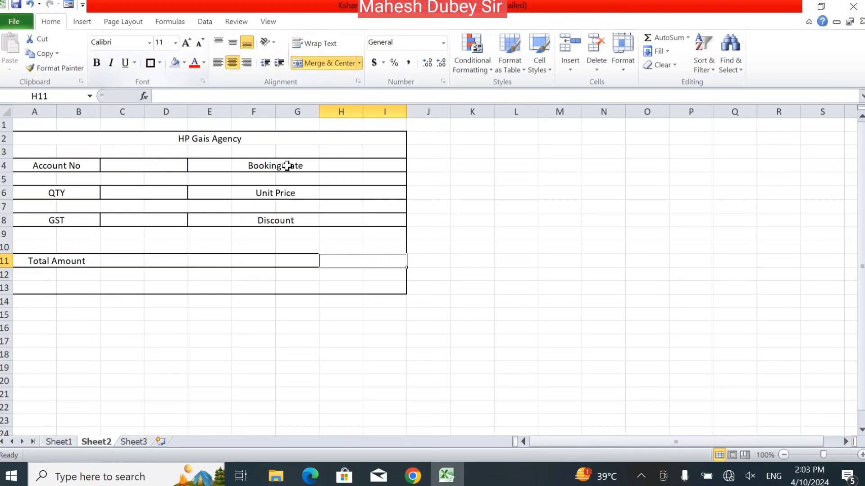
drag(342, 220, 384, 220)
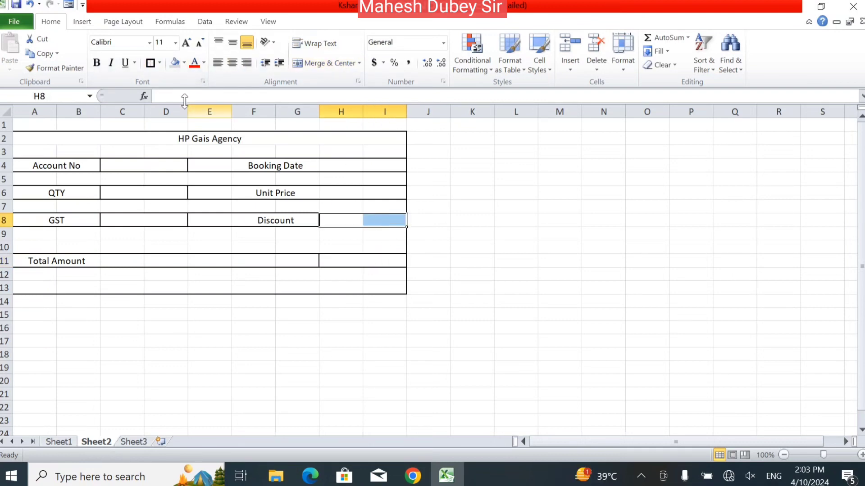
click(310, 64)
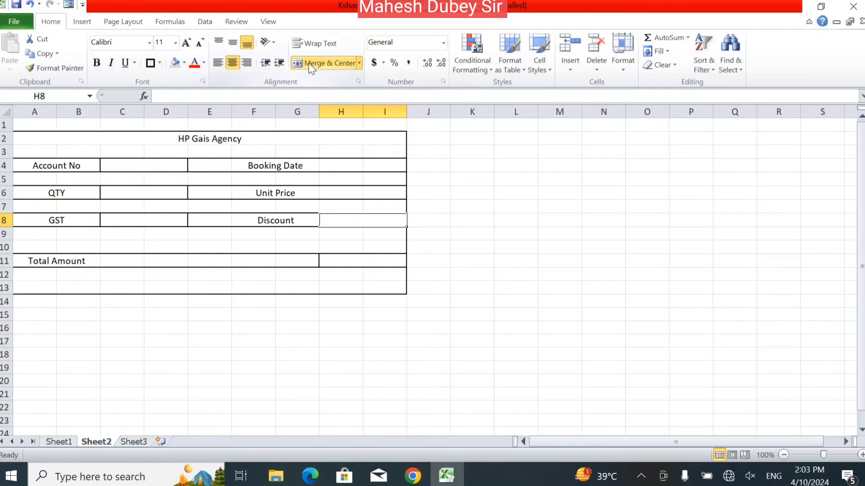
drag(344, 189, 387, 187)
click(309, 63)
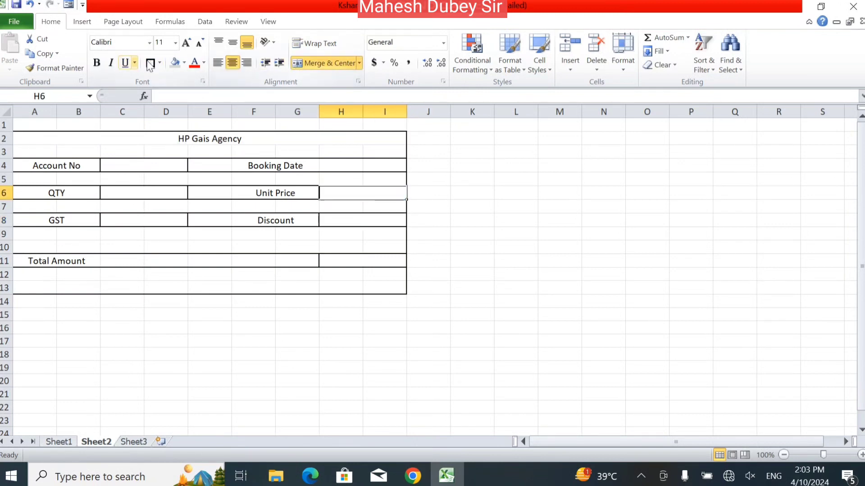
click(150, 63)
click(345, 165)
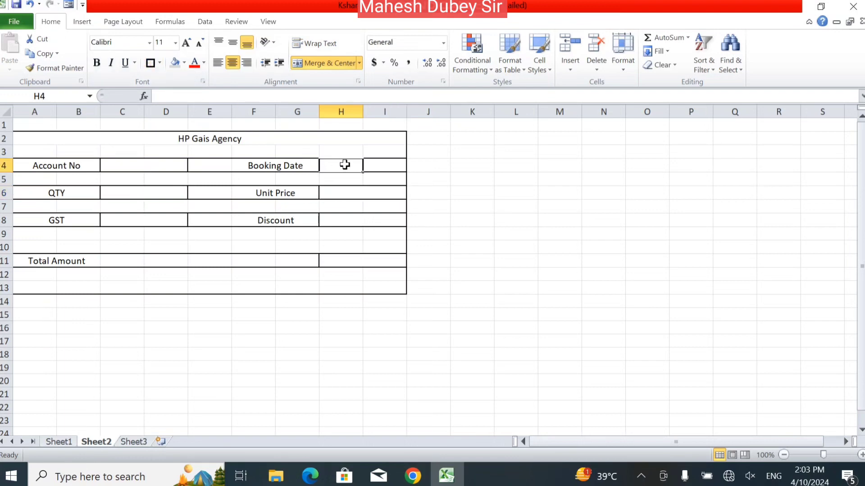
drag(344, 165, 367, 165)
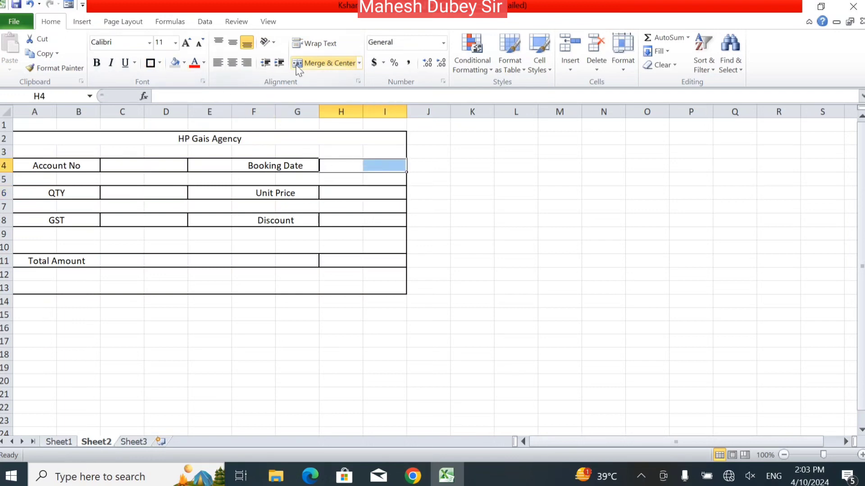
click(311, 63)
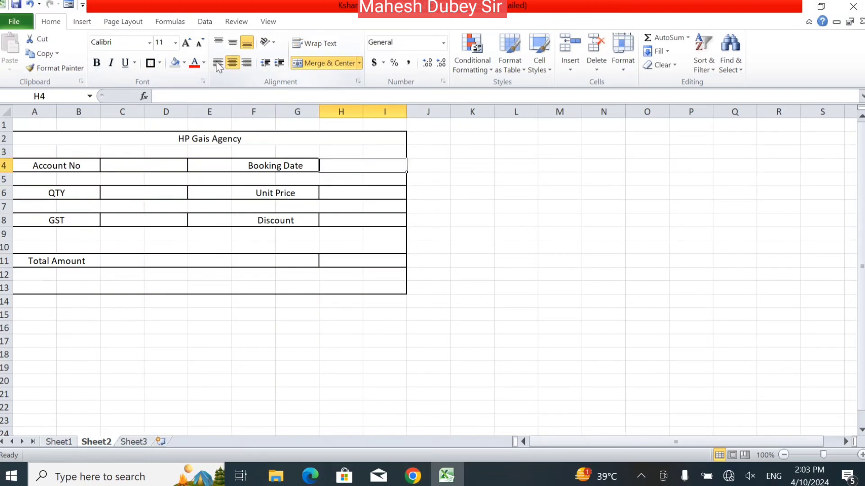
click(288, 223)
click(388, 356)
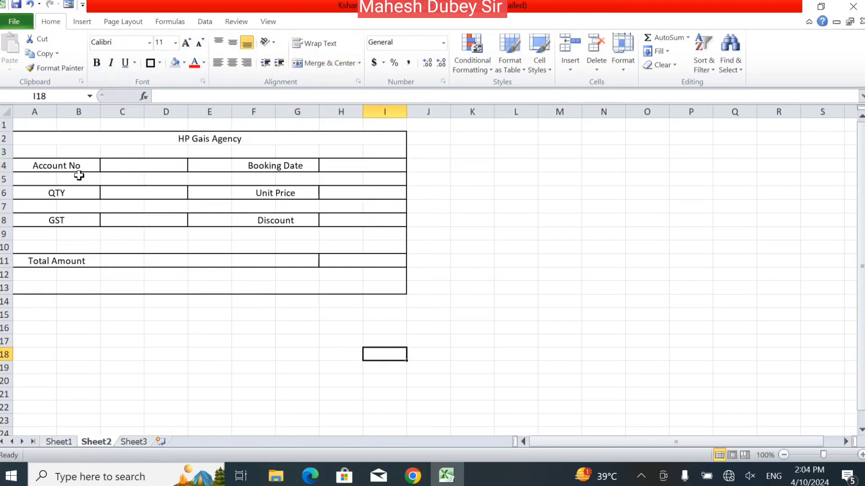
click(14, 21)
click(37, 189)
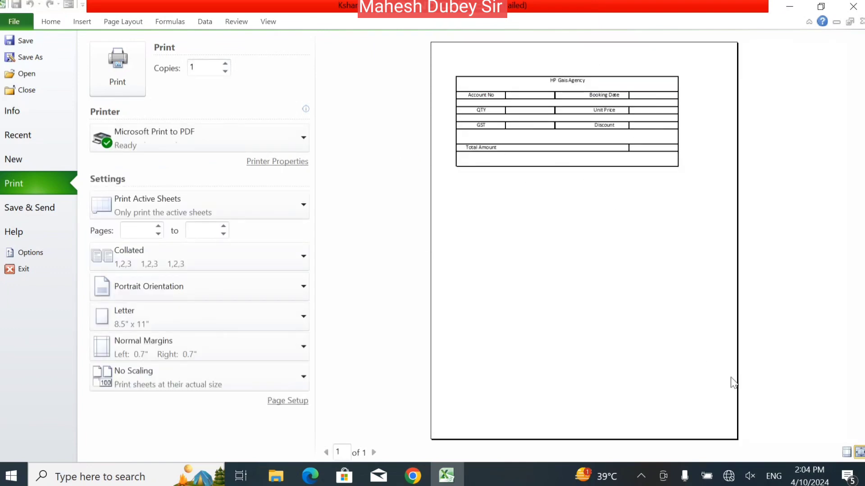
click(859, 453)
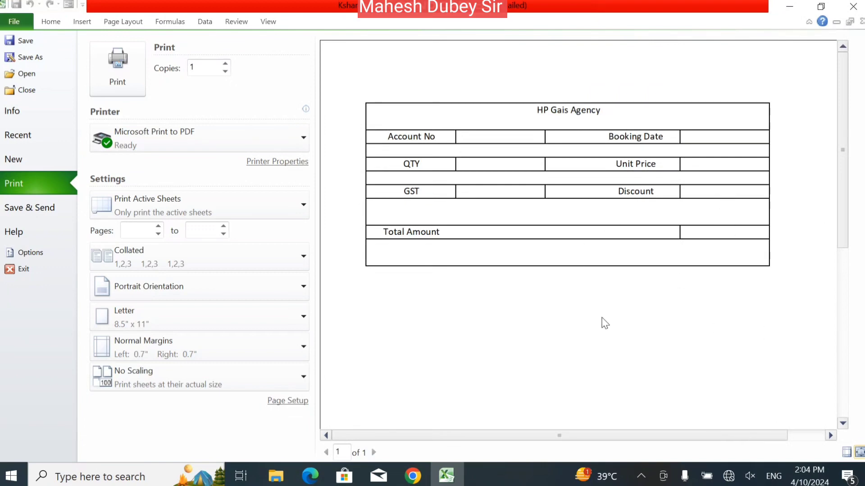
key(Escape)
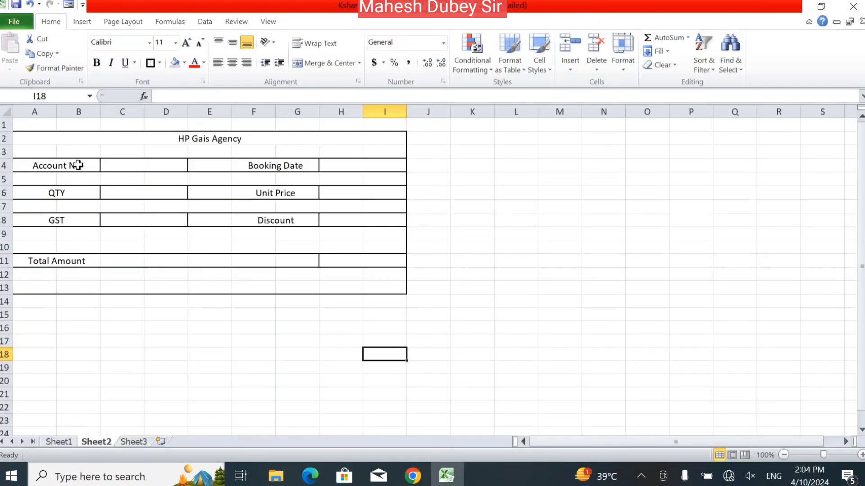
Make the HP Gais Agency title 14-point bold with a grey fill.
click(167, 141)
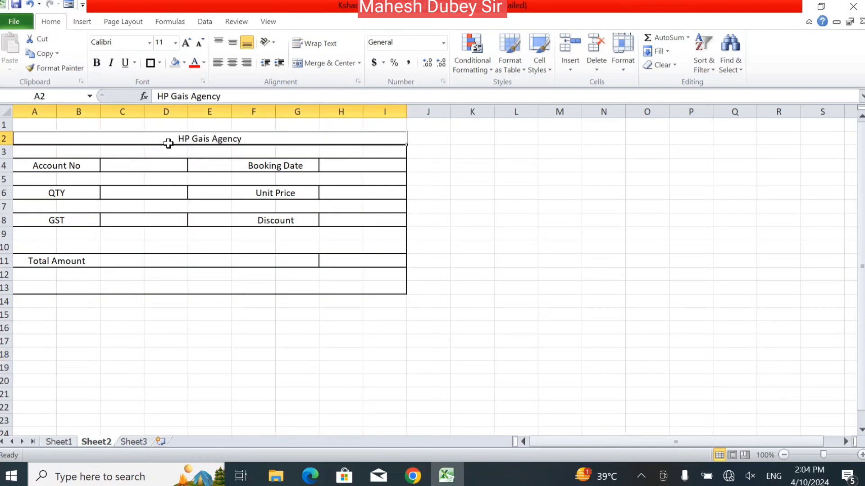
click(189, 47)
click(188, 48)
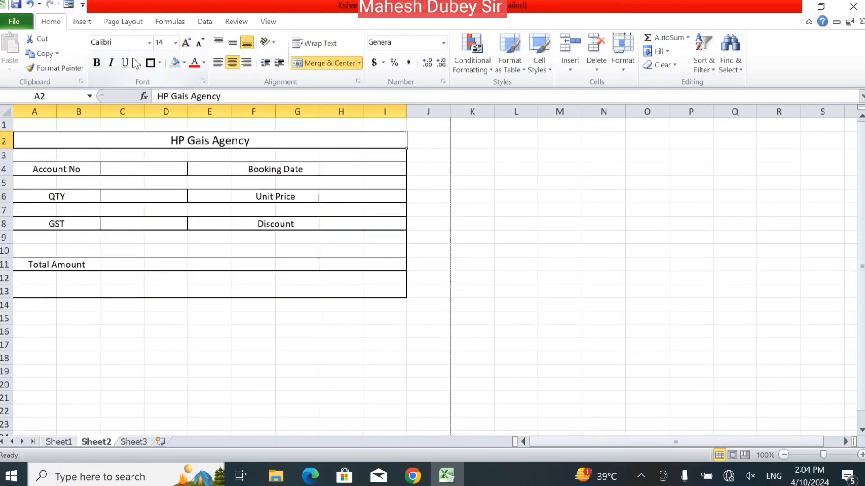
click(96, 63)
click(174, 63)
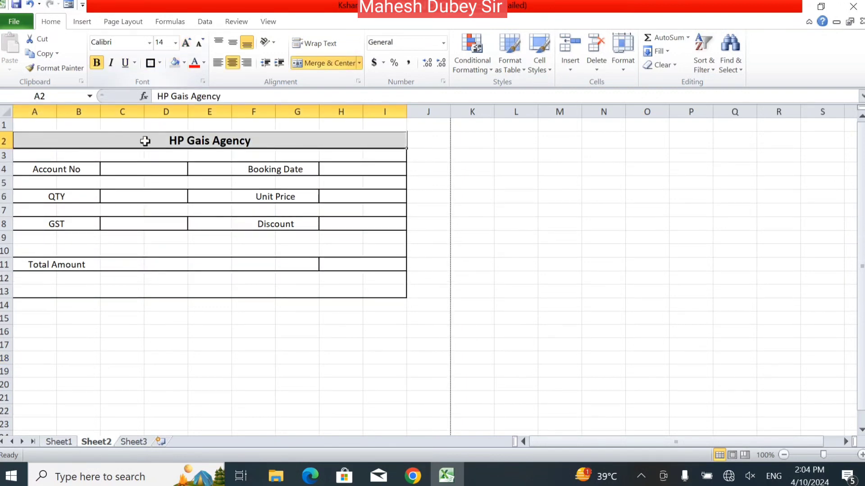
Give the Account No, QTY, GST, Total Amount, Booking Date, Unit Price and Discount labels a grey fill.
click(112, 168)
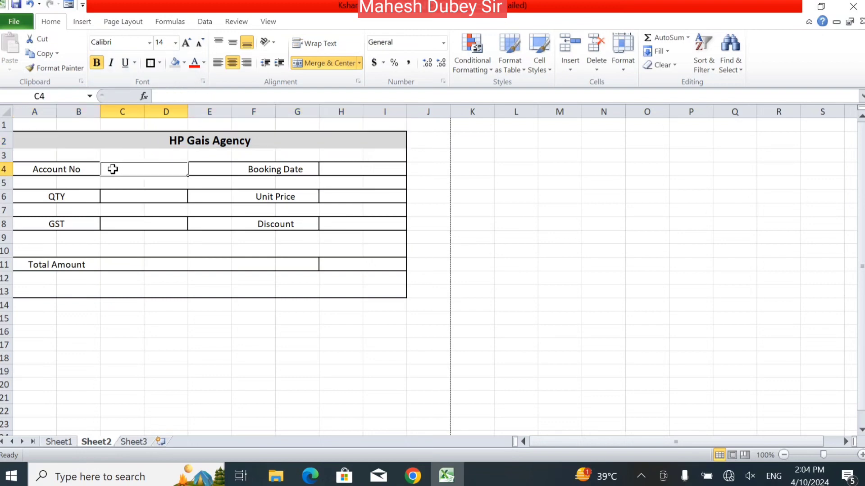
click(68, 171)
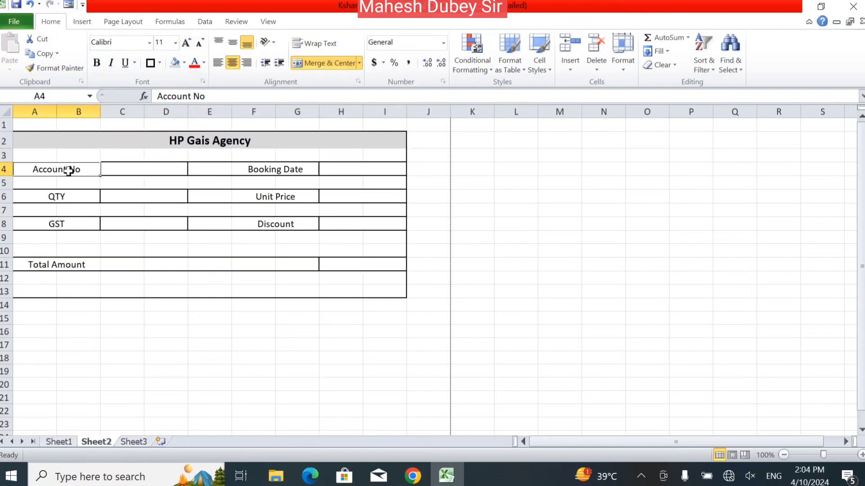
click(175, 63)
click(65, 196)
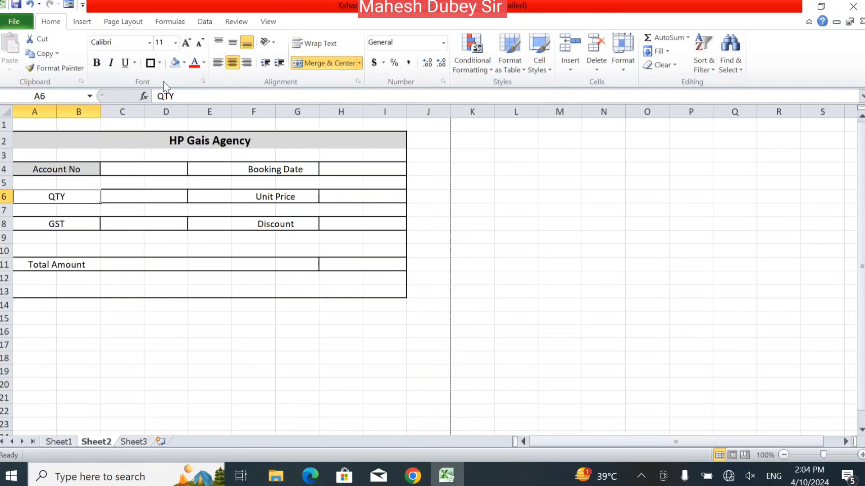
click(175, 63)
click(85, 222)
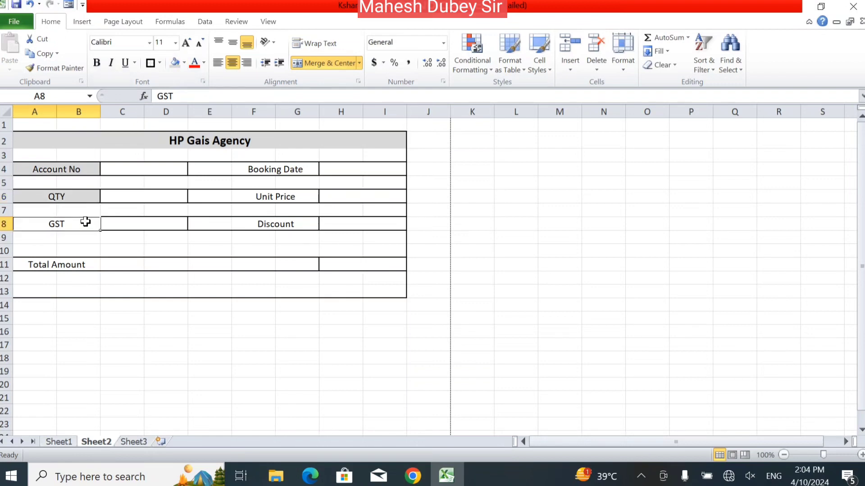
ctrl+click(69, 269)
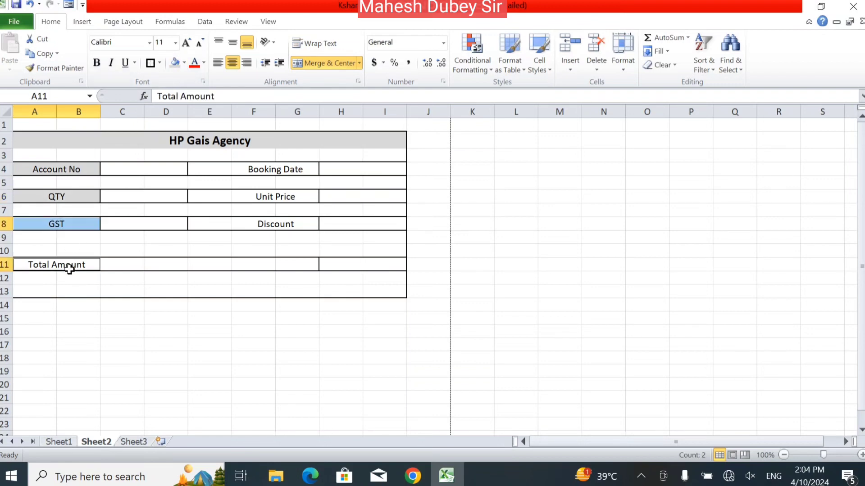
ctrl+click(272, 170)
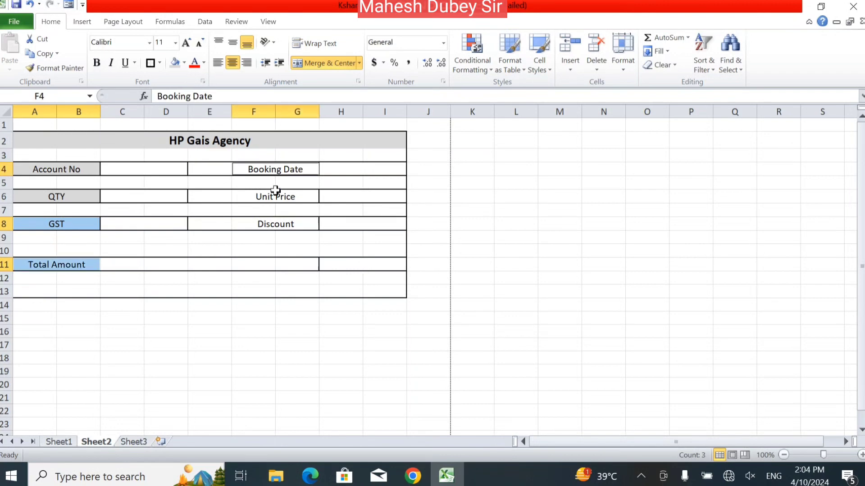
ctrl+click(277, 196)
ctrl+click(276, 221)
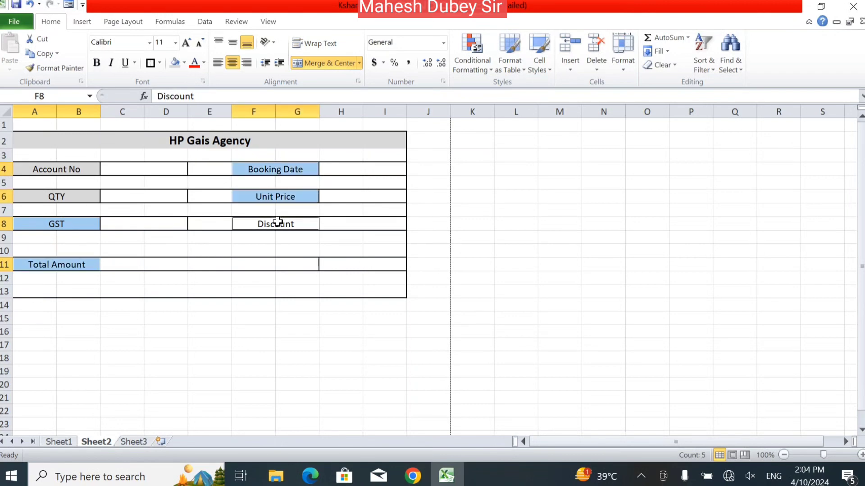
click(175, 63)
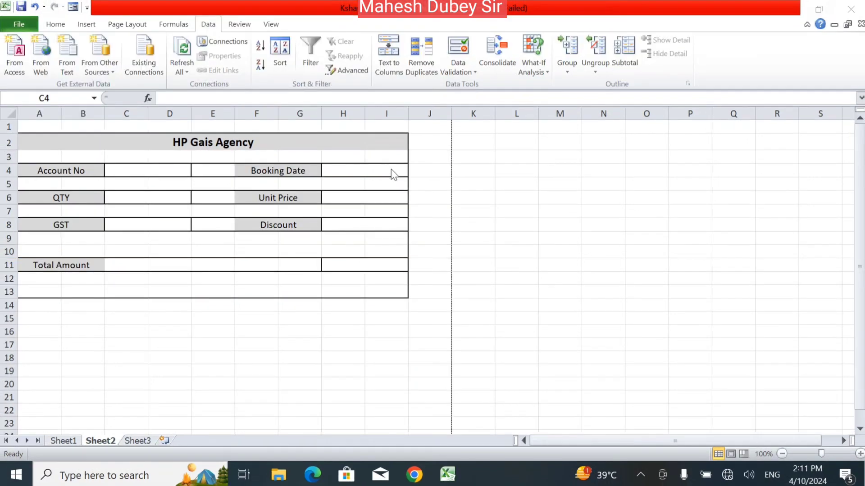
Select Account No cell C4 and open the Data Validation dropdown on the Data tab.
click(150, 170)
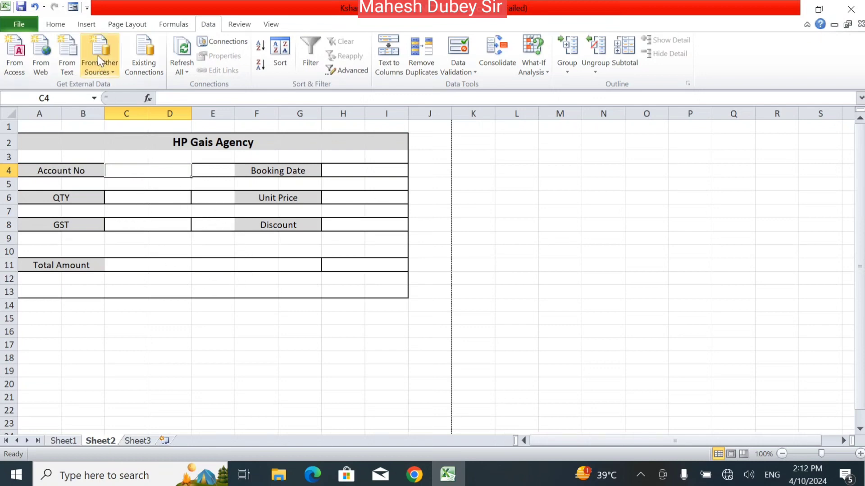
click(56, 24)
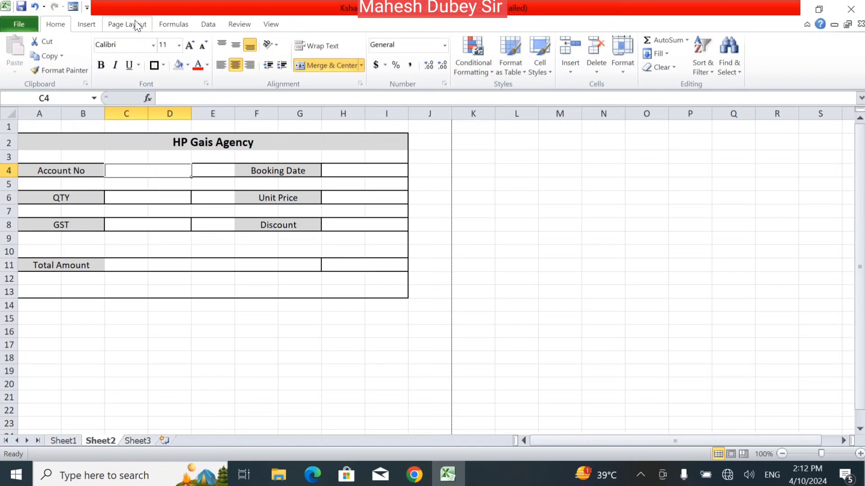
click(208, 25)
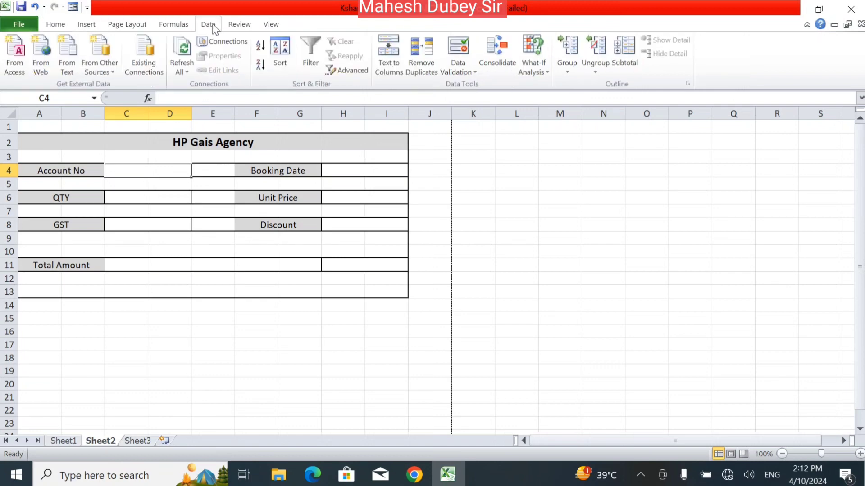
click(473, 74)
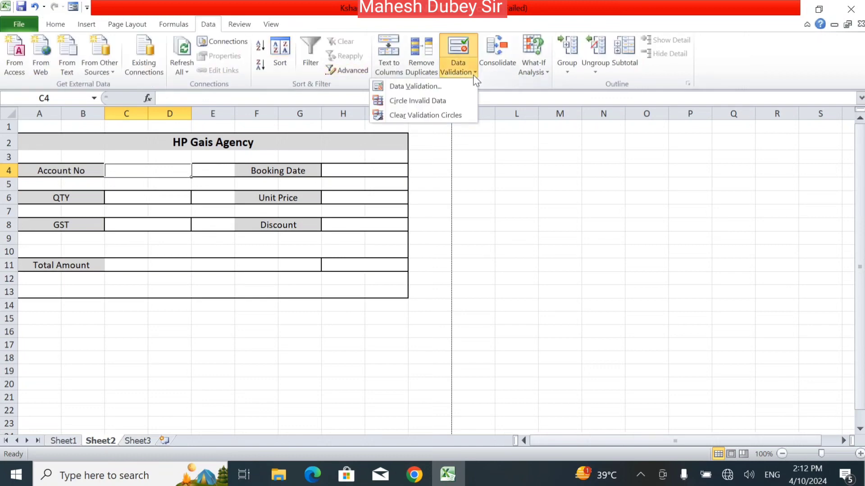
Restrict C4 to a List validation sourced from Sheet1!$B$5:$B$18.
click(439, 88)
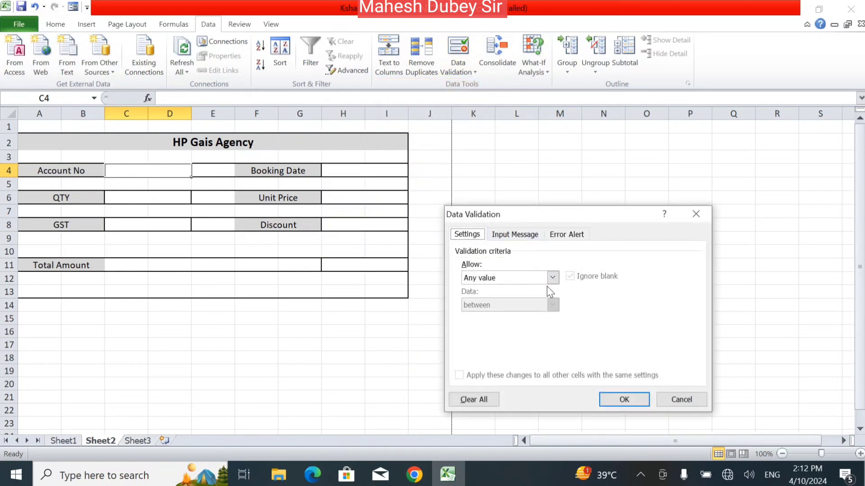
click(552, 278)
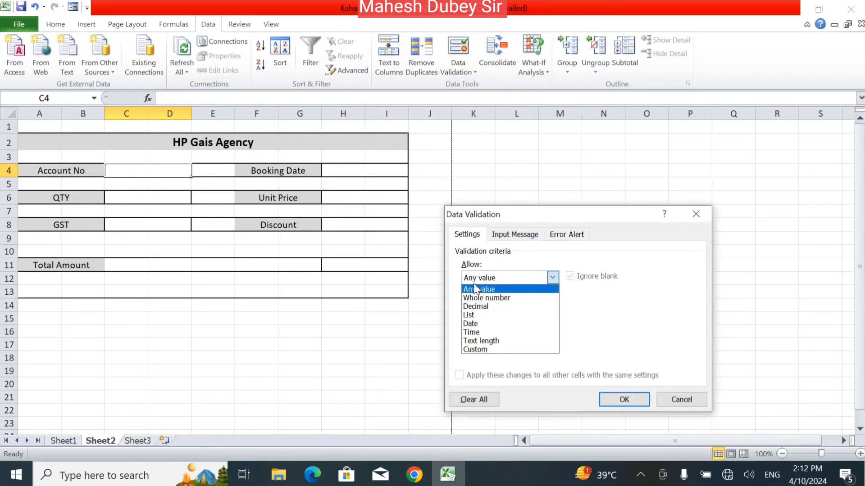
click(471, 315)
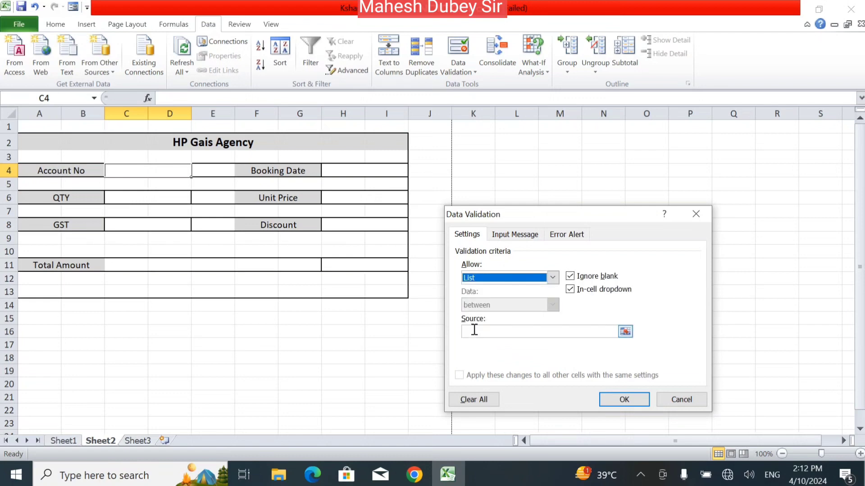
click(474, 330)
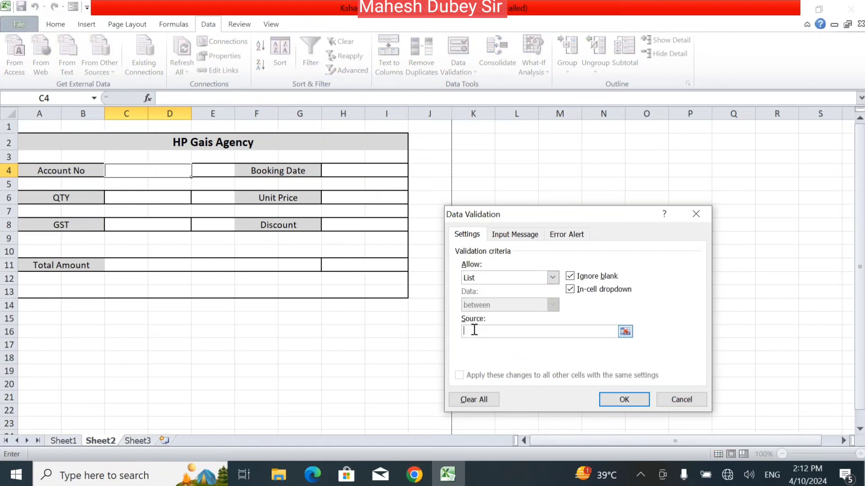
click(64, 444)
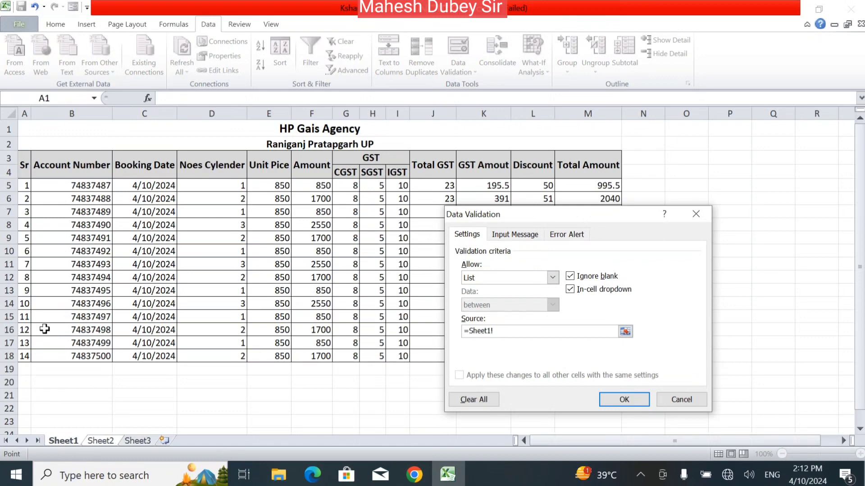
drag(84, 189, 84, 359)
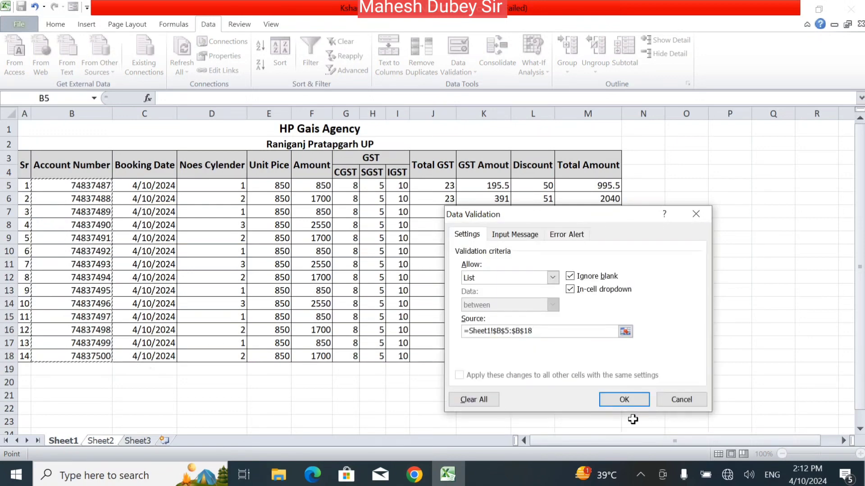
click(629, 400)
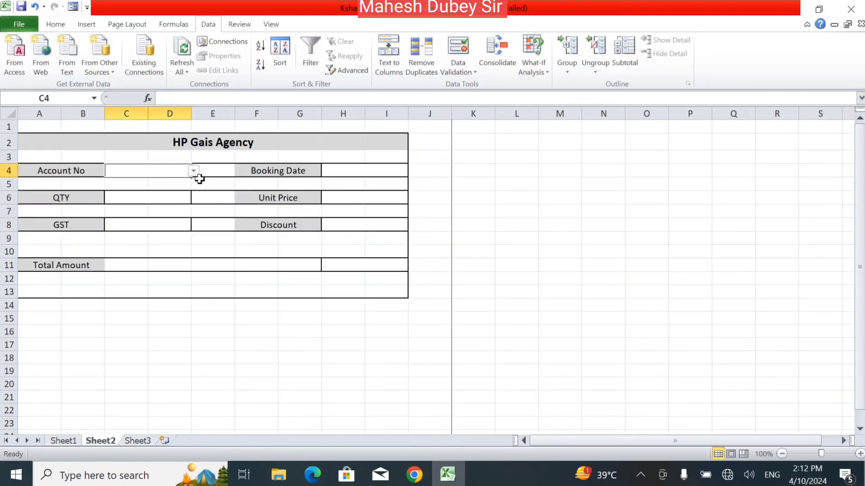
click(194, 171)
mouse_move(195, 196)
mouse_down()
mouse_move(195, 234)
mouse_move(195, 194)
mouse_up()
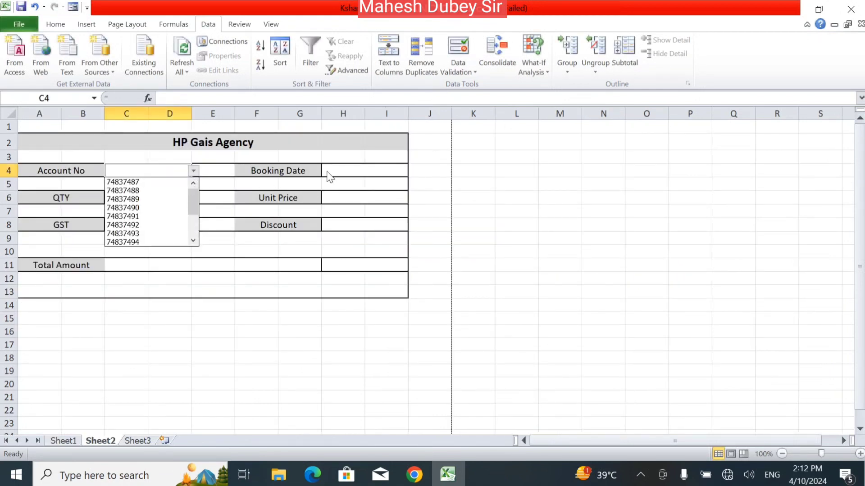
click(357, 172)
click(358, 171)
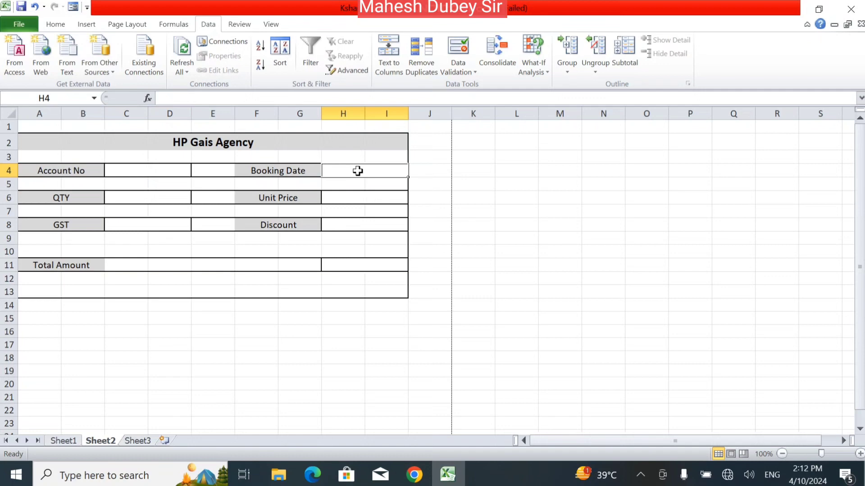
Enter =VLOOKUP(C4,Sheet1!B5:M18,2,0) in H4 to look up the booking date.
text(=vl)
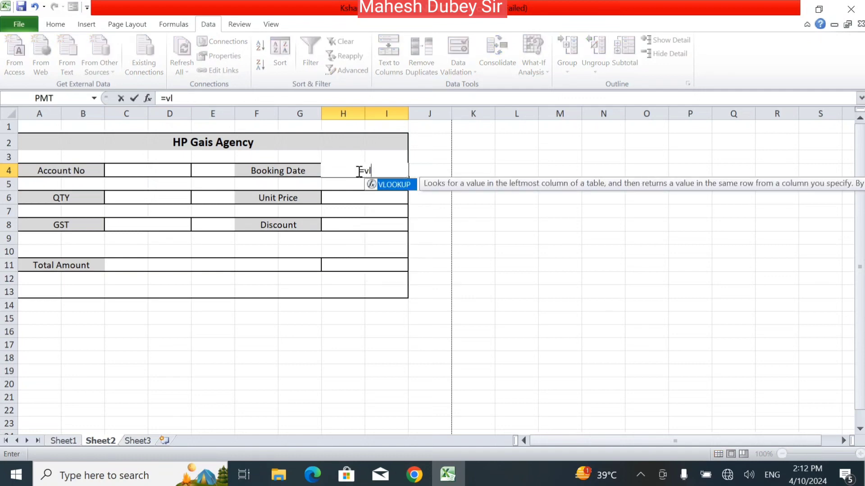
double_click(395, 185)
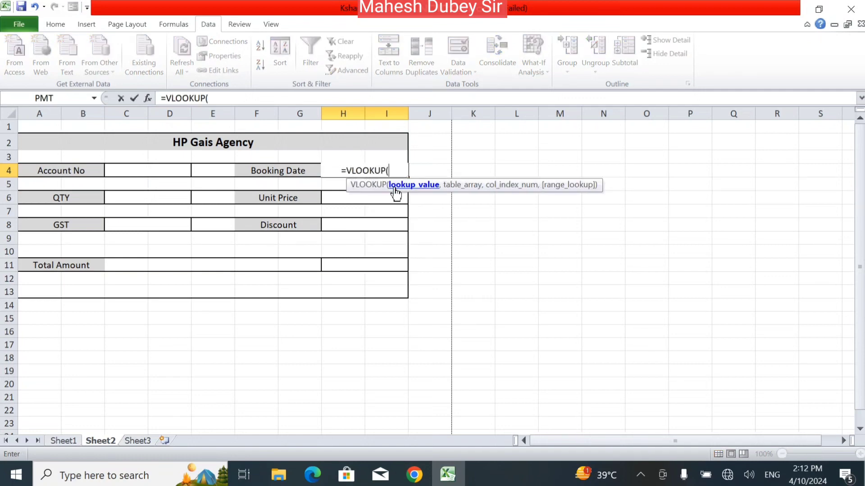
click(147, 171)
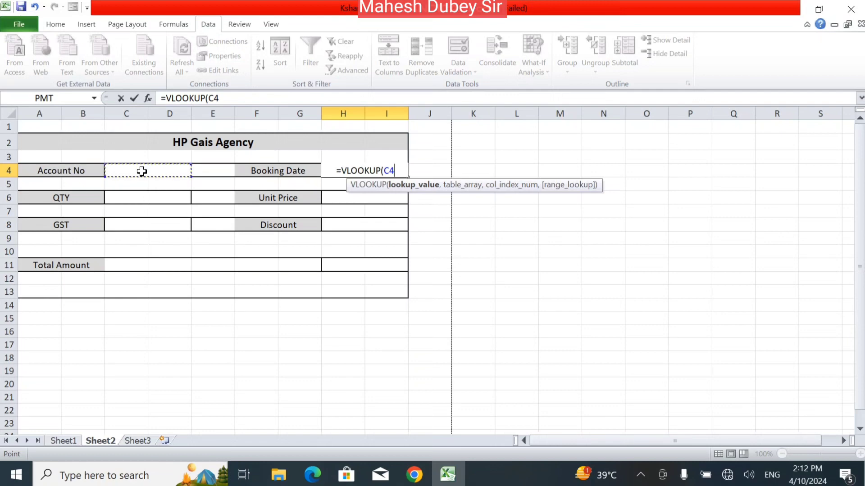
text(,)
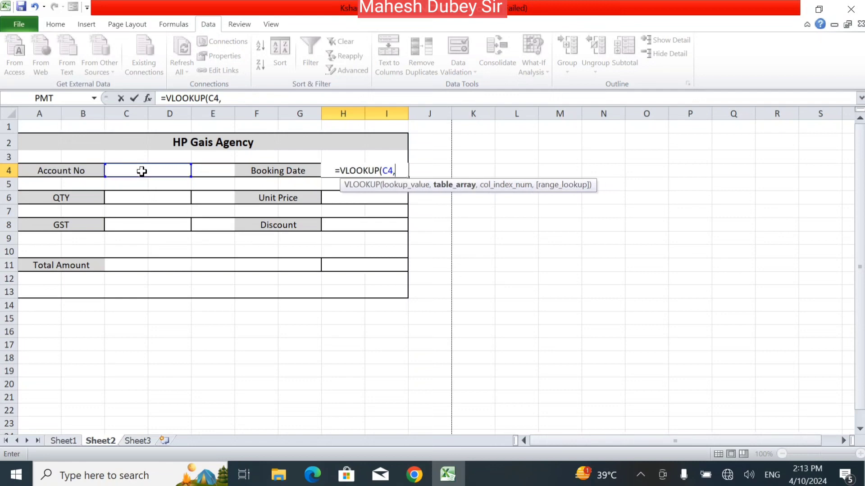
click(63, 441)
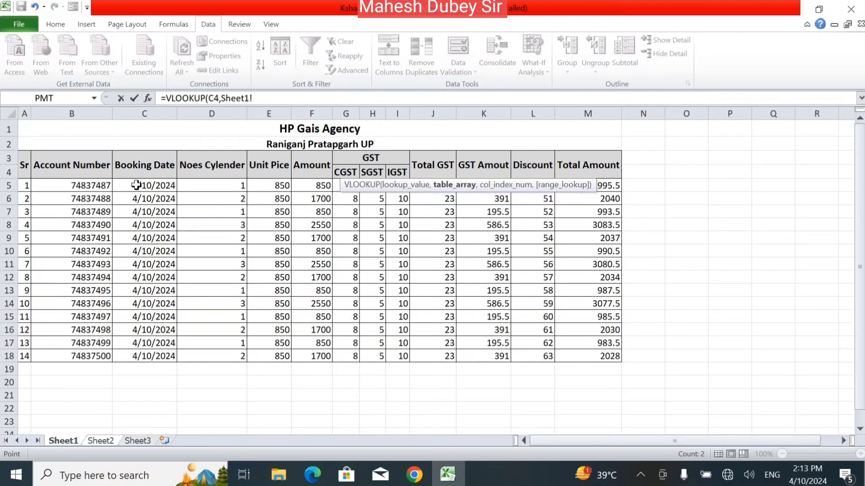
drag(90, 186, 621, 357)
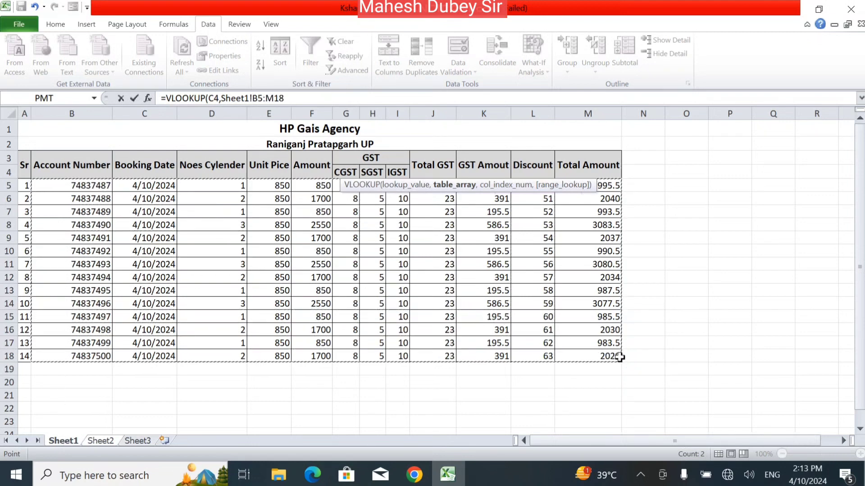
click(308, 97)
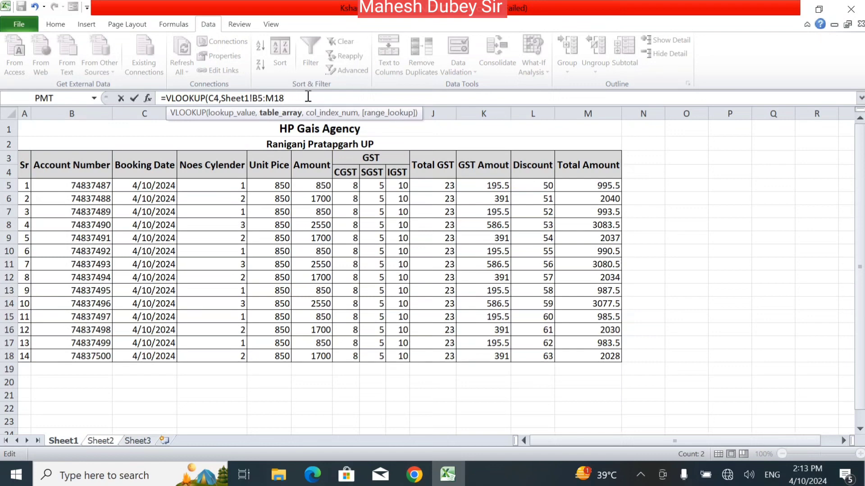
text(,)
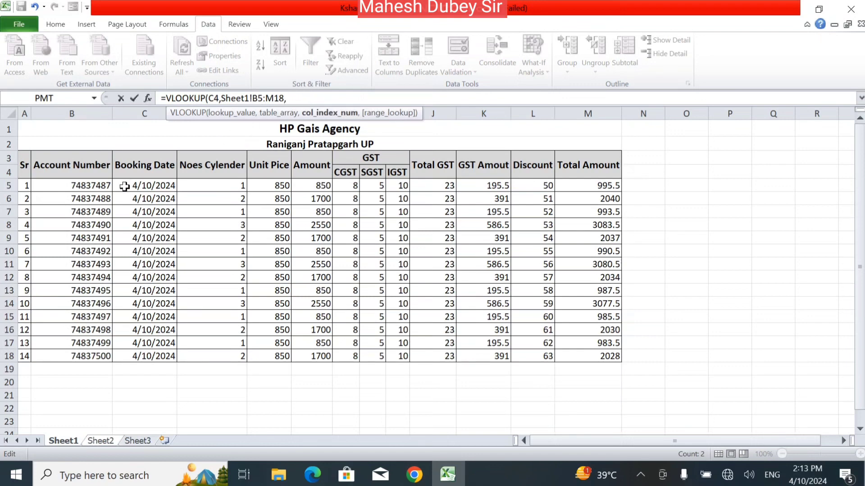
text(2,)
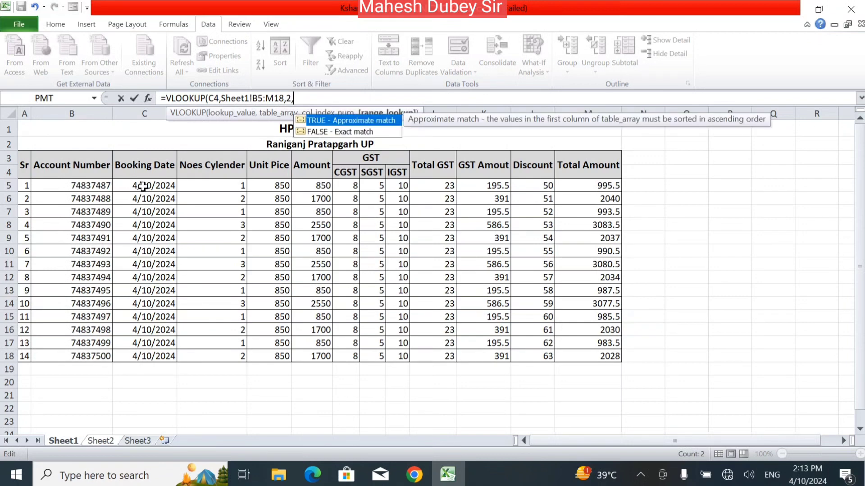
text(0))
key(Return)
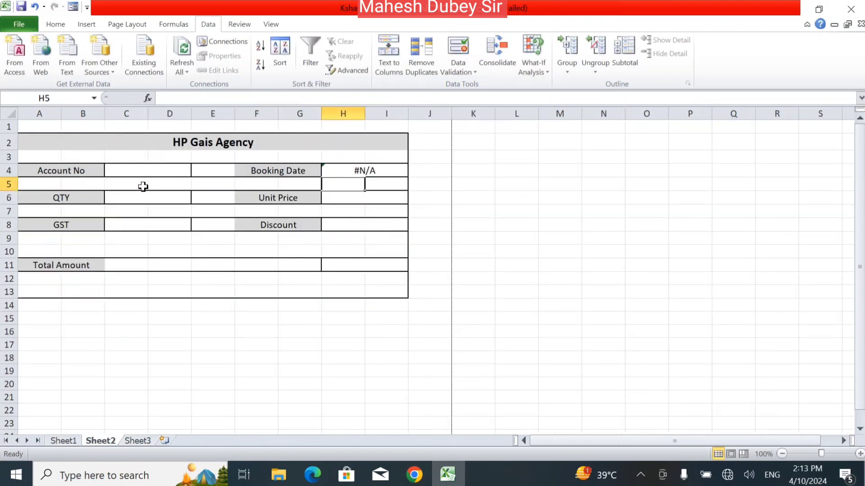
Pick account 74837487 from C4's dropdown so H4 shows 45392.
click(150, 171)
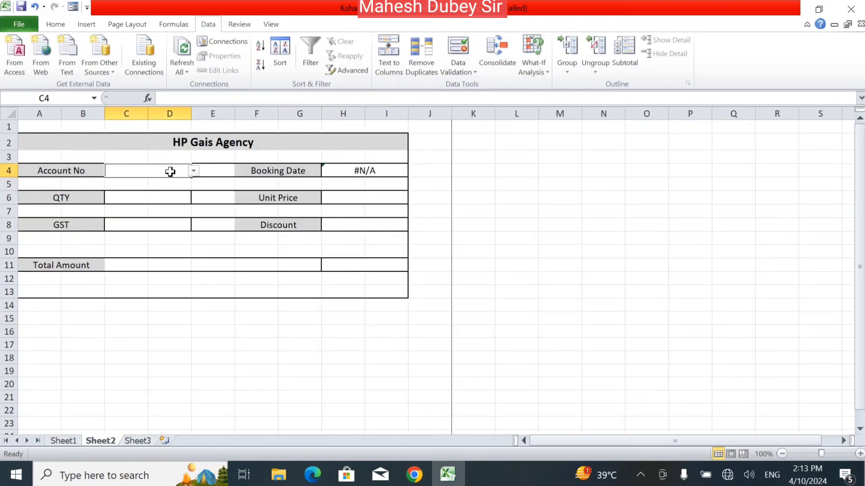
click(194, 170)
click(165, 181)
click(164, 184)
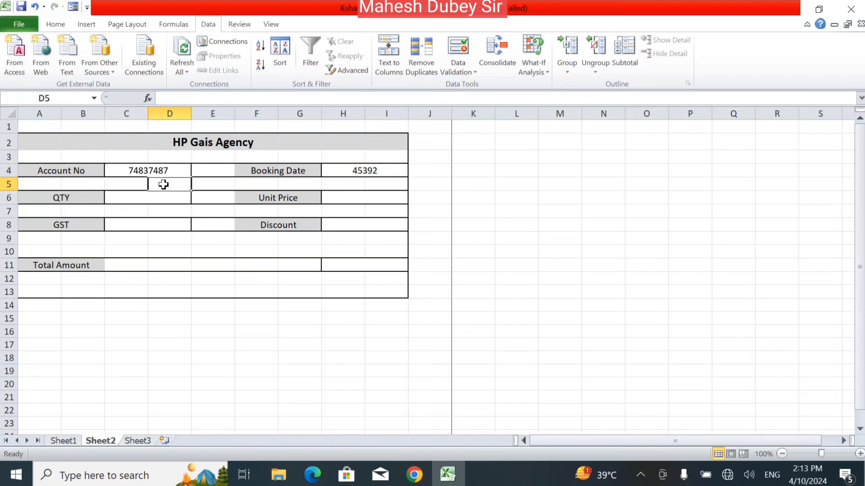
click(187, 170)
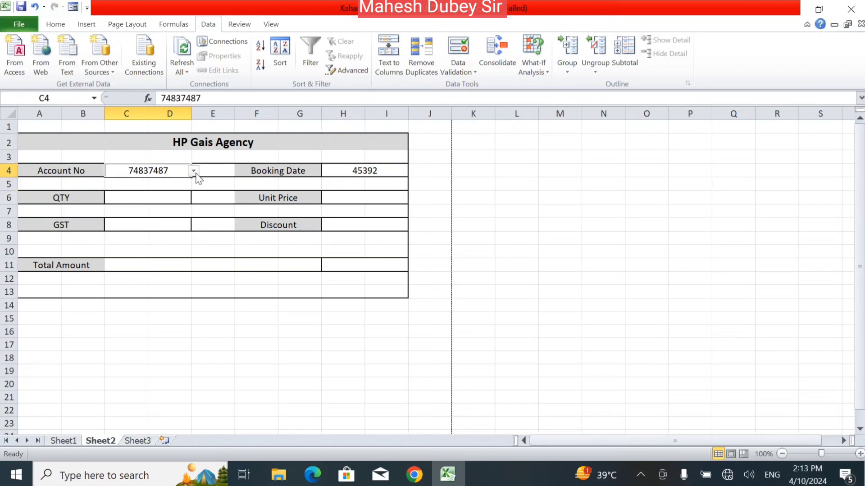
click(194, 172)
click(173, 191)
click(174, 198)
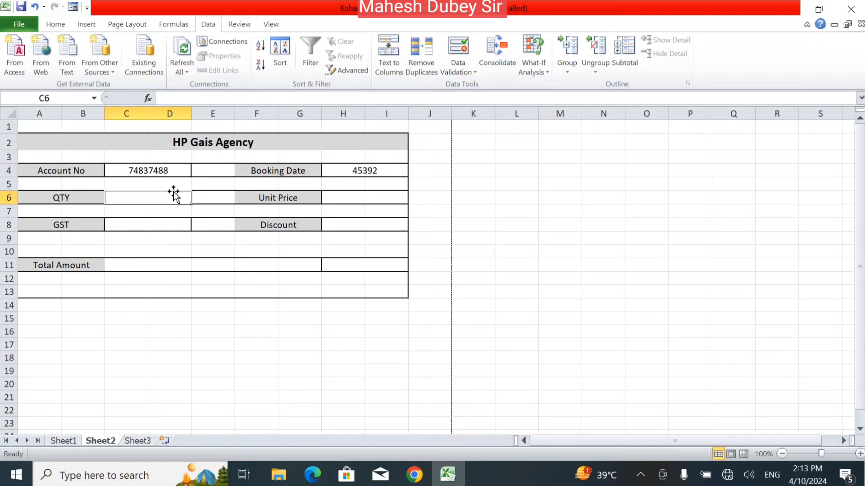
click(184, 171)
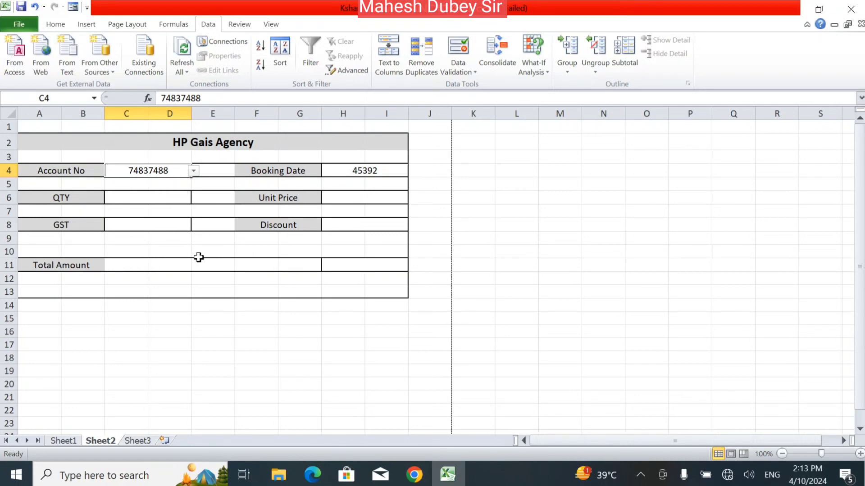
click(354, 180)
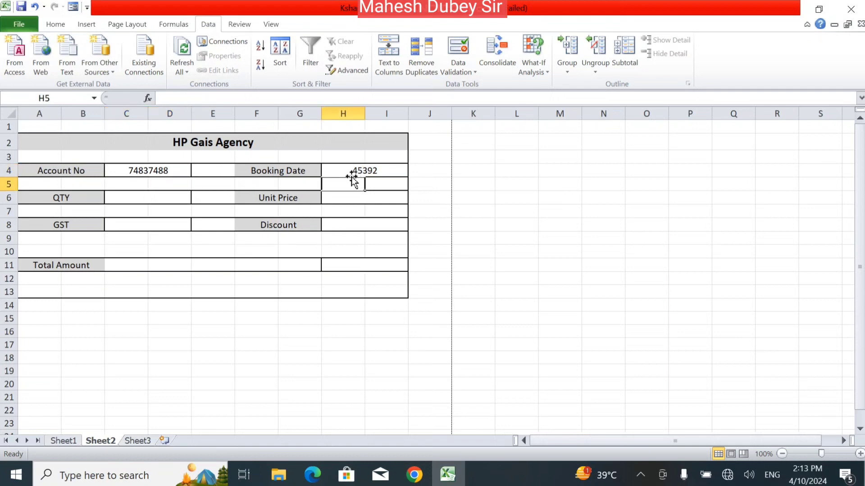
click(346, 172)
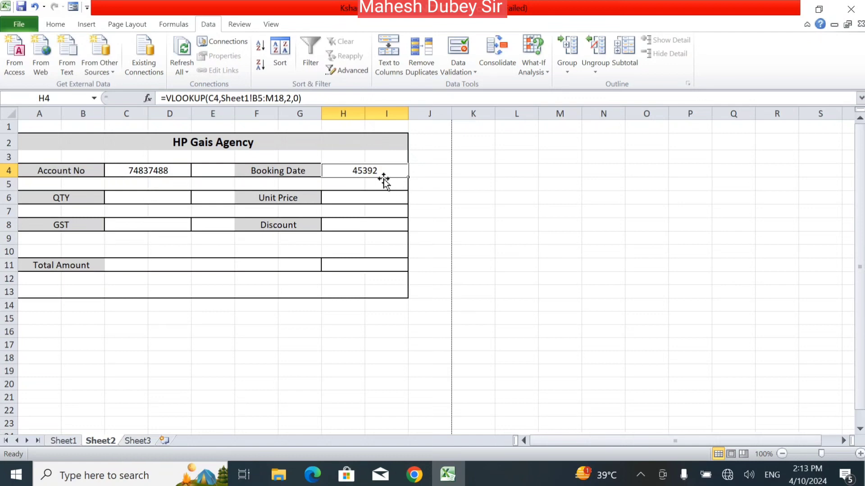
Format Booking Date H4 as Short Date, displaying 4/10/2024.
click(65, 26)
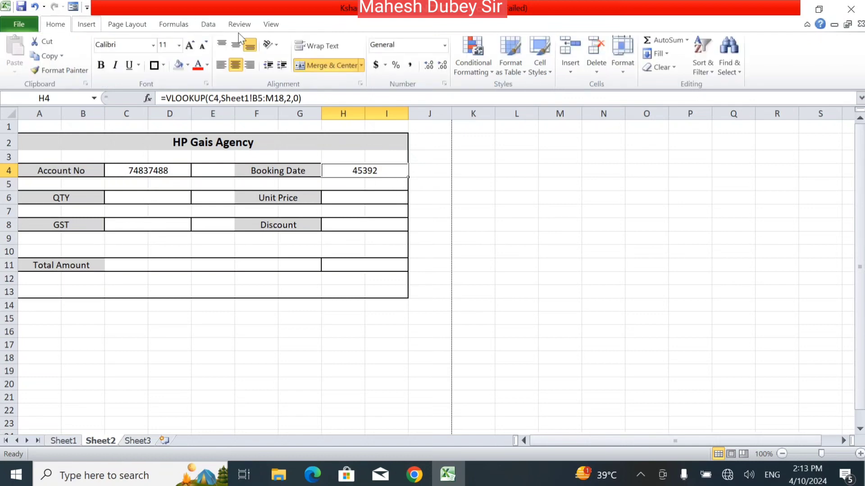
click(444, 47)
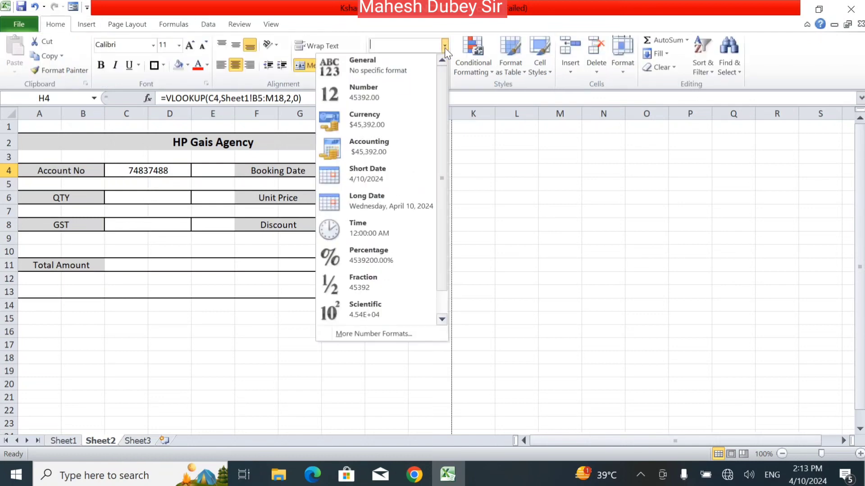
click(391, 177)
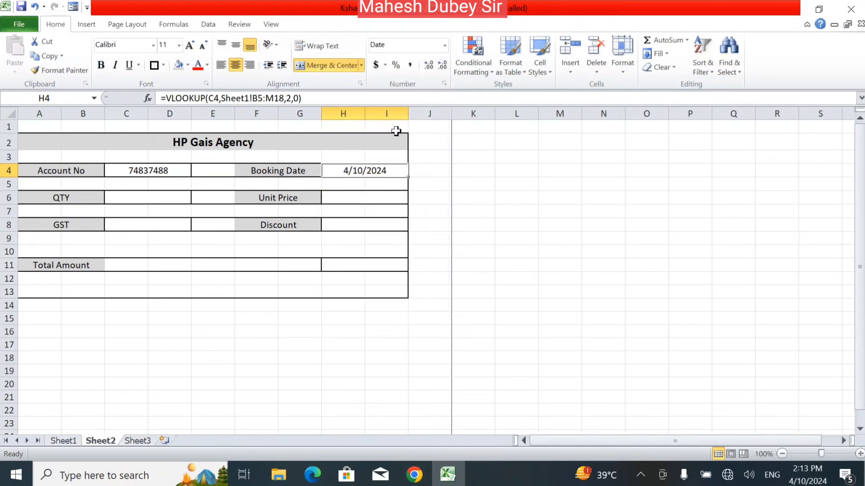
click(447, 47)
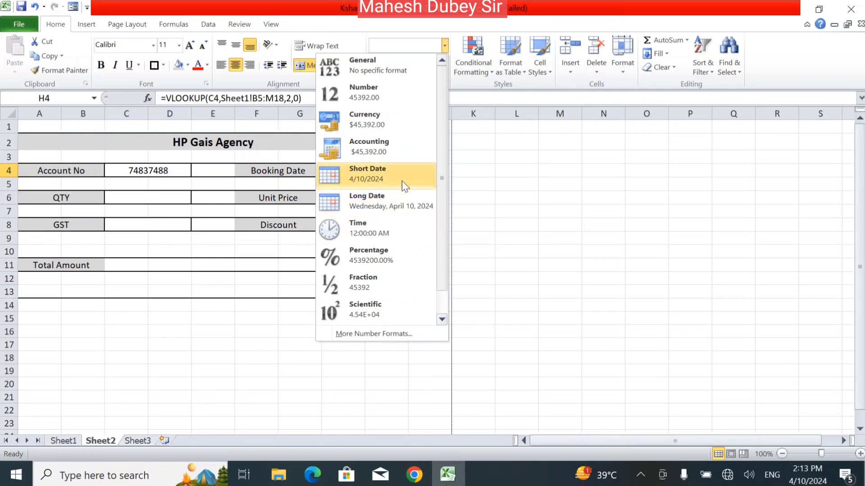
click(512, 167)
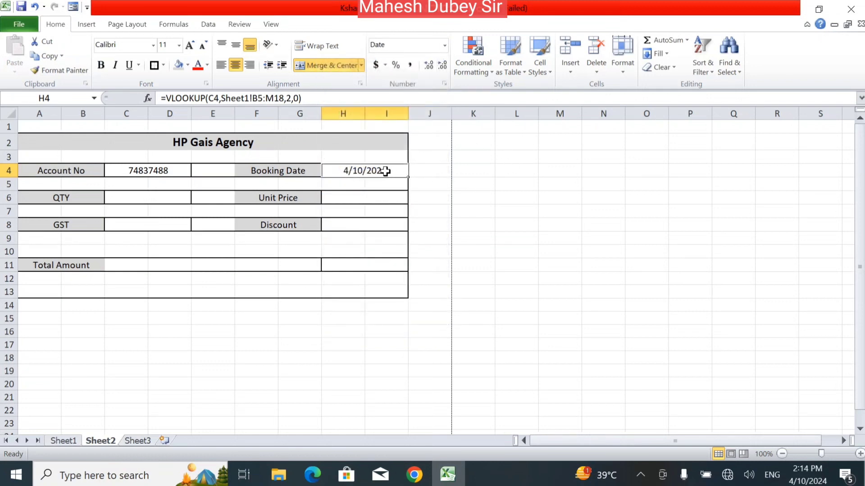
click(170, 199)
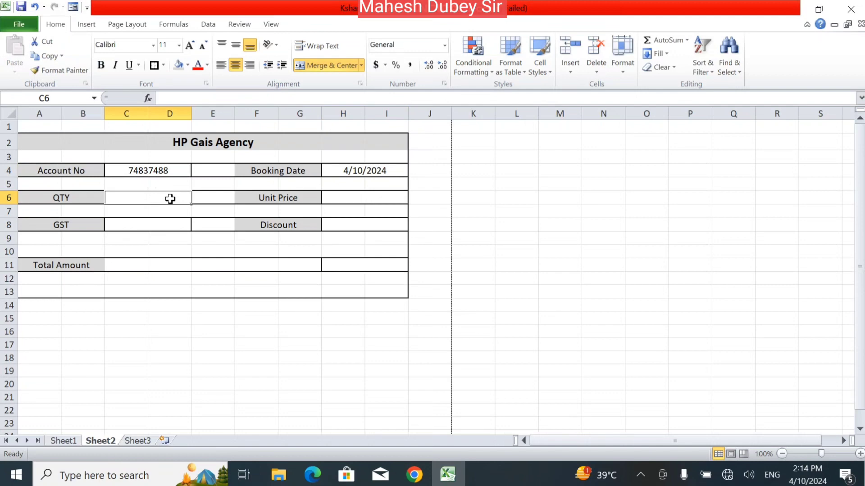
Enter =VLOOKUP(C4,Sheet1!B5:M18,3,0) in QTY cell C6, returning 2 cylinders.
text(=vloo)
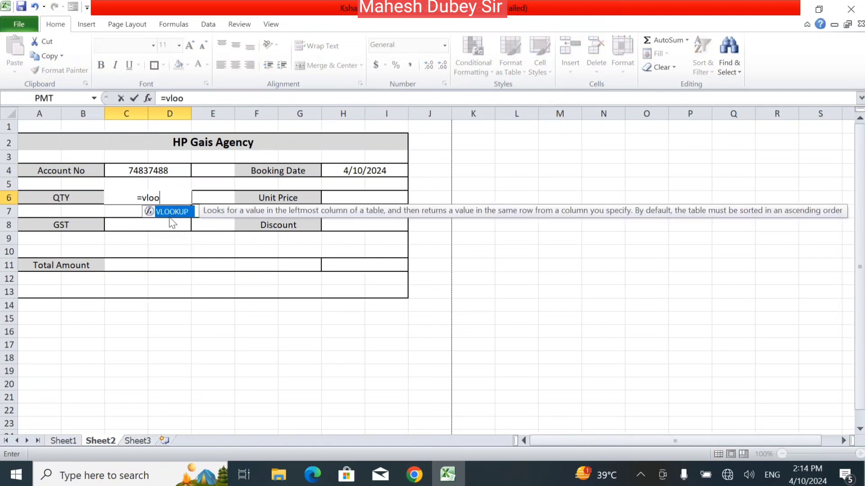
double_click(165, 210)
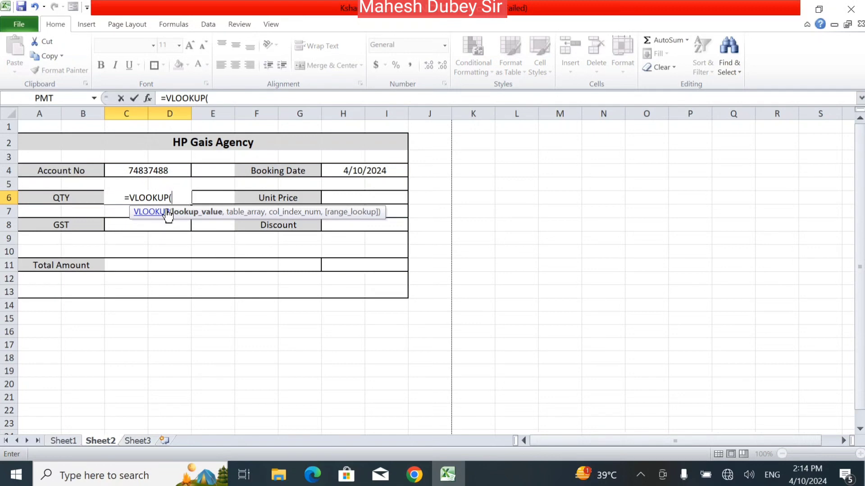
click(150, 172)
text(,)
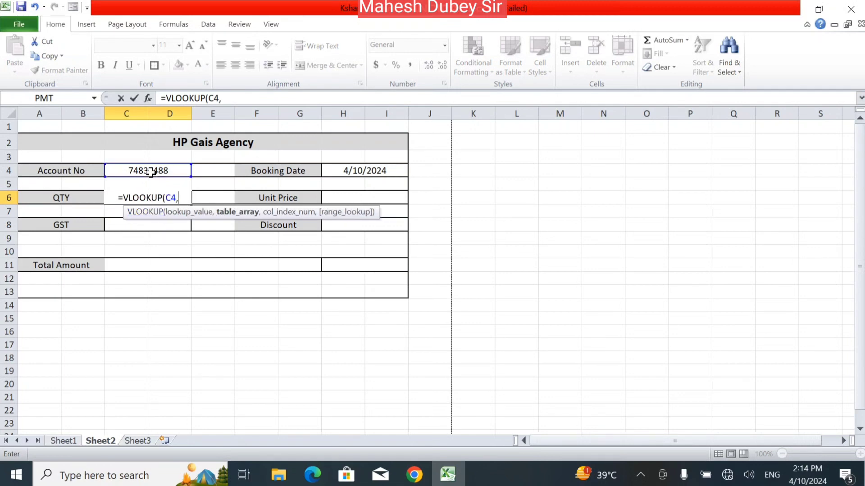
click(72, 442)
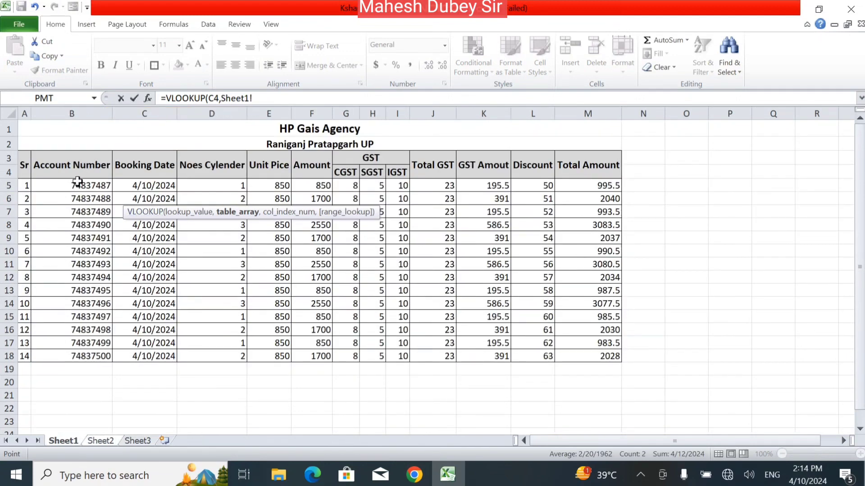
drag(78, 182, 588, 353)
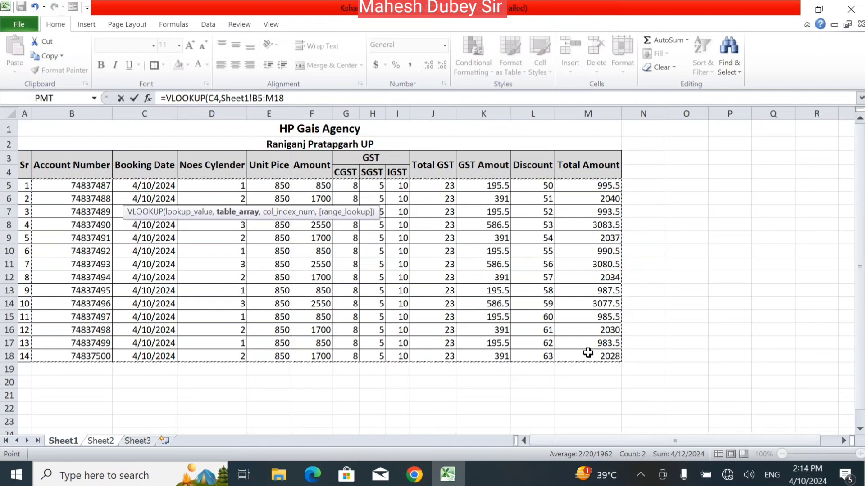
click(307, 99)
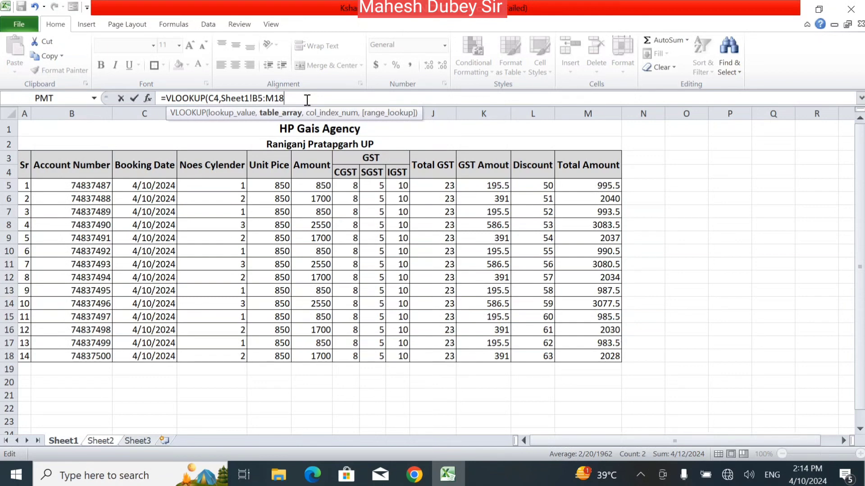
text(,)
text(3)
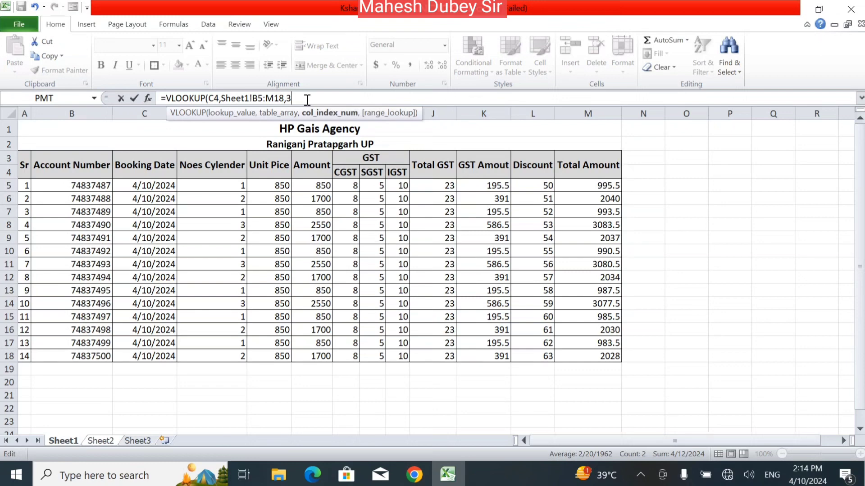
text(,)
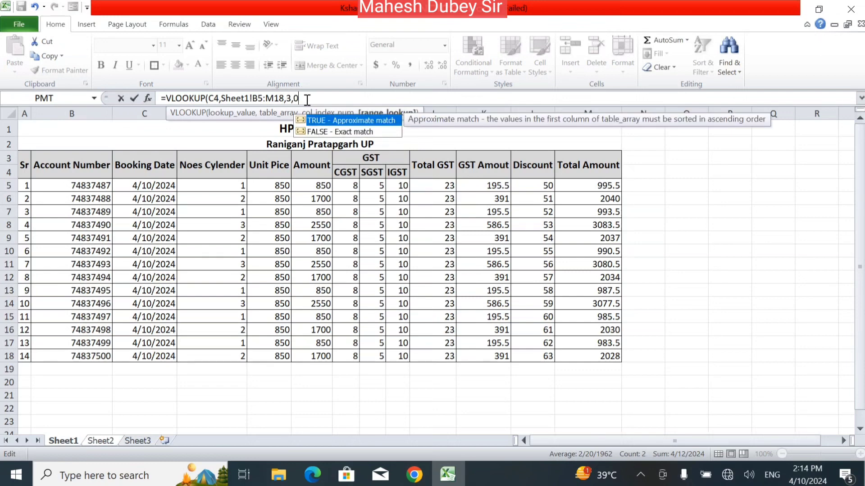
text(0))
key(Return)
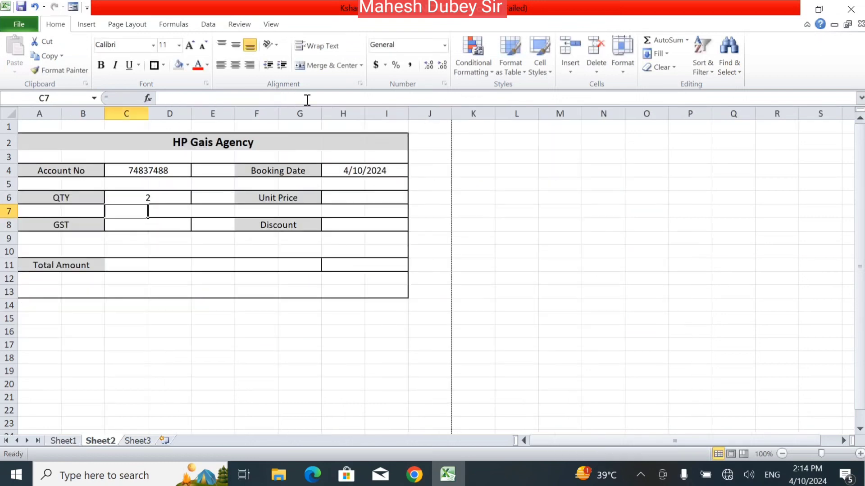
click(143, 194)
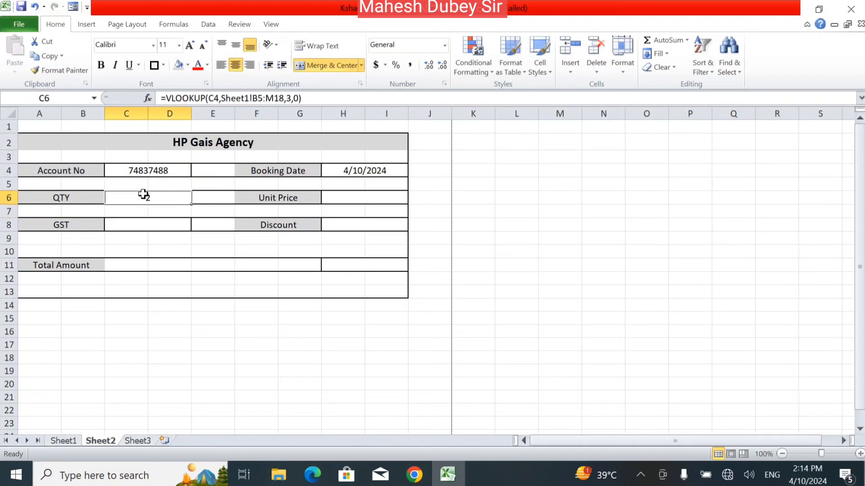
Copy the QTY cell's VLOOKUP formula text from the formula bar.
click(371, 200)
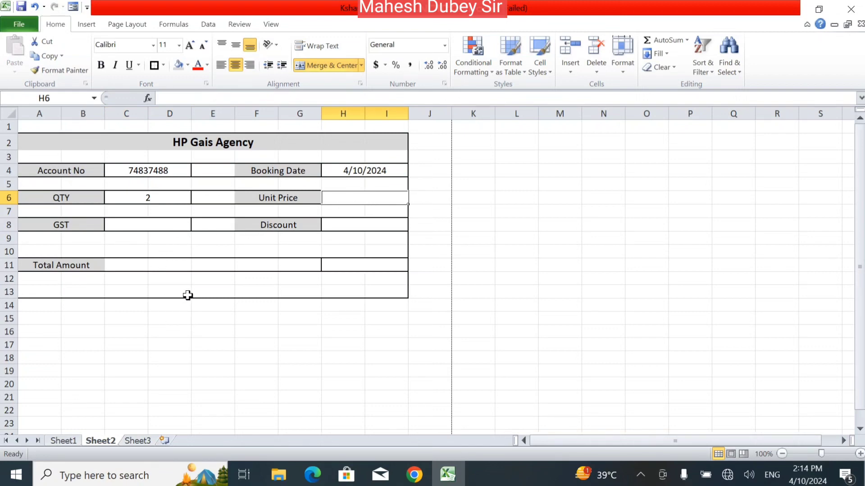
click(359, 169)
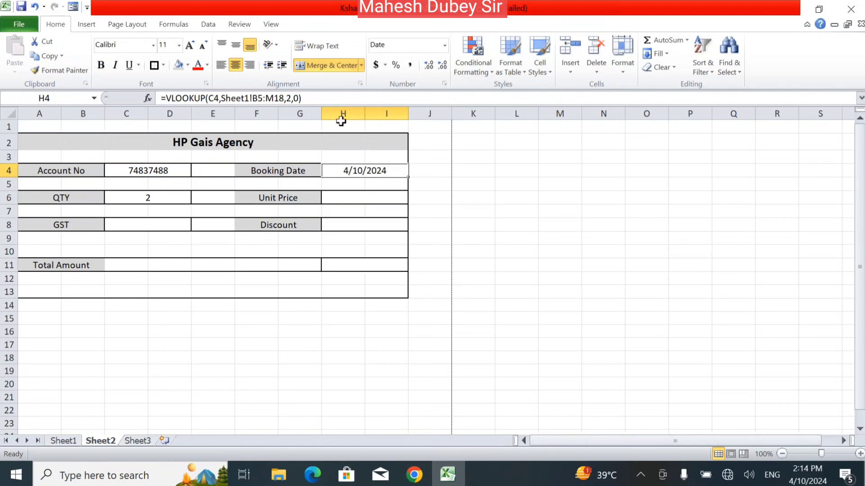
click(167, 199)
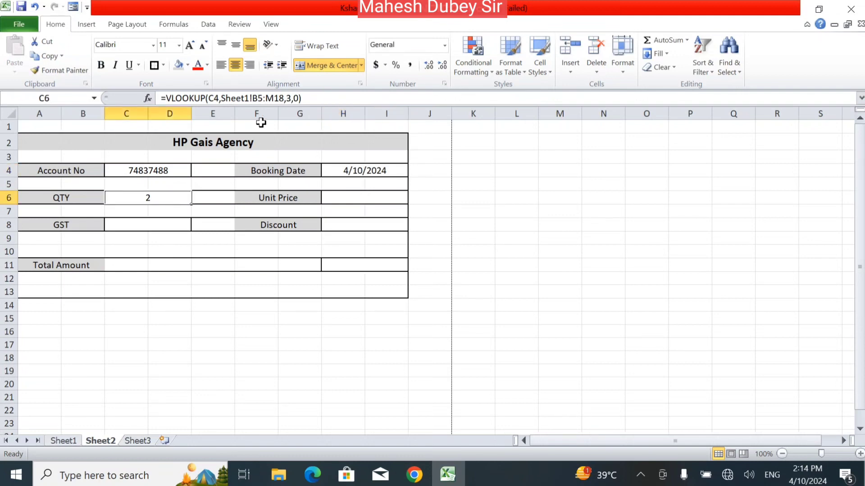
drag(324, 98, 110, 98)
key(ctrl+c)
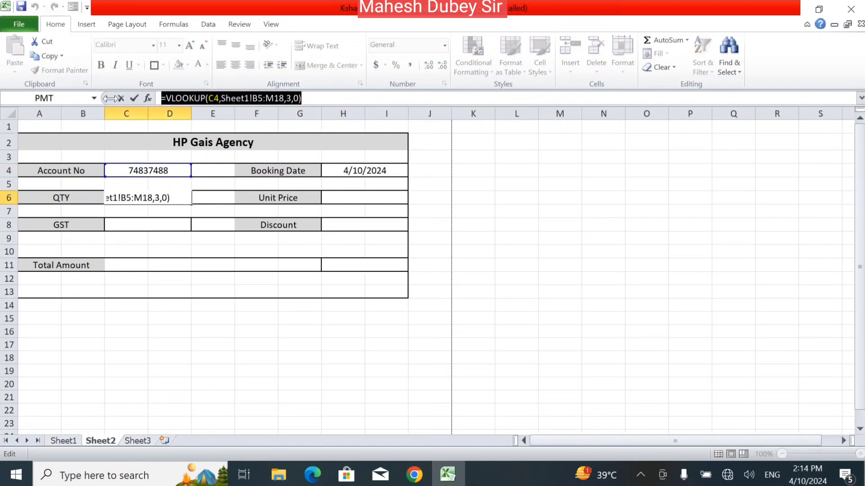
key(Escape)
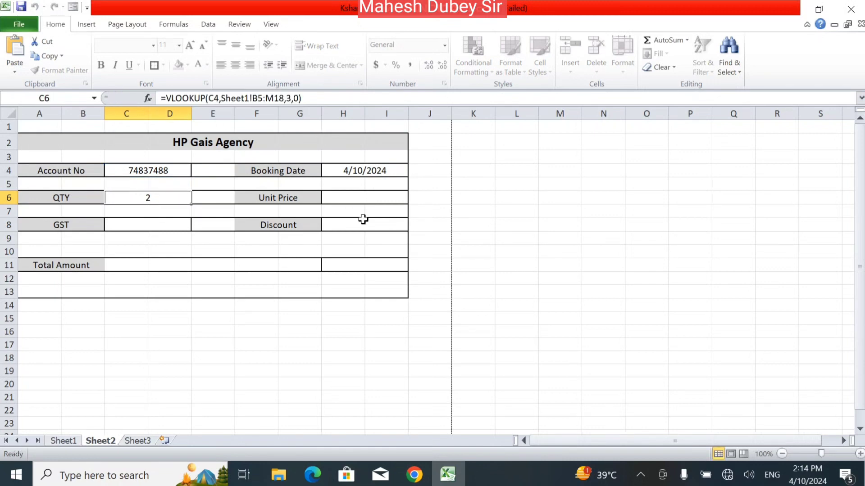
Paste the lookup into Unit Price H6 with an adjusted column index, showing 850.
click(350, 196)
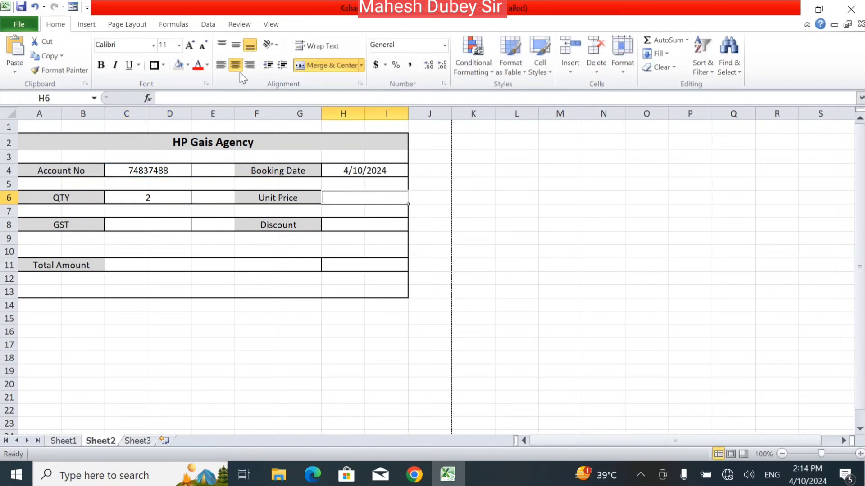
click(230, 102)
key(ctrl+v)
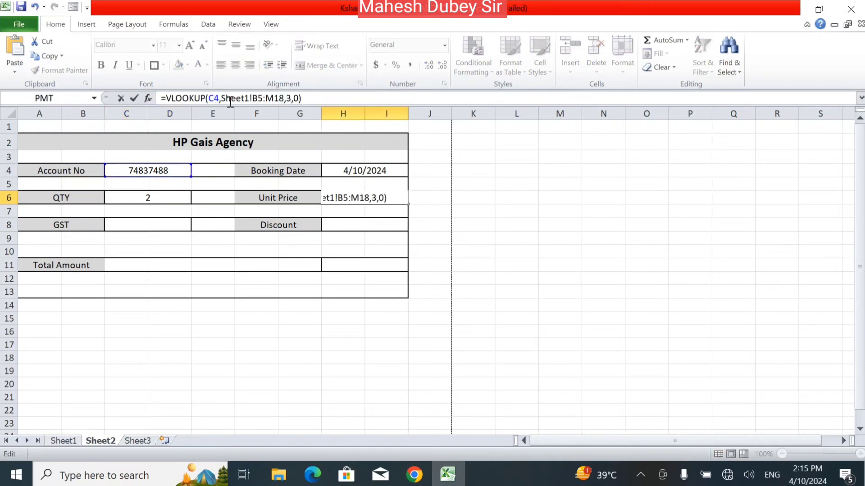
click(292, 98)
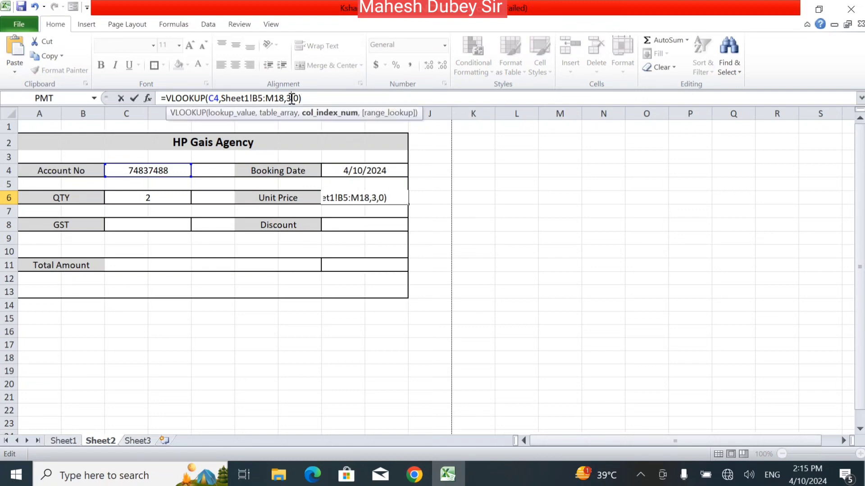
key(Return)
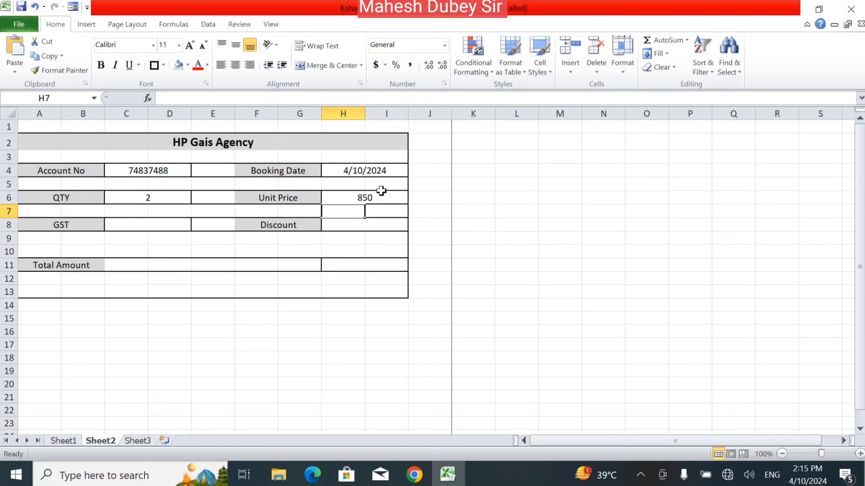
click(130, 222)
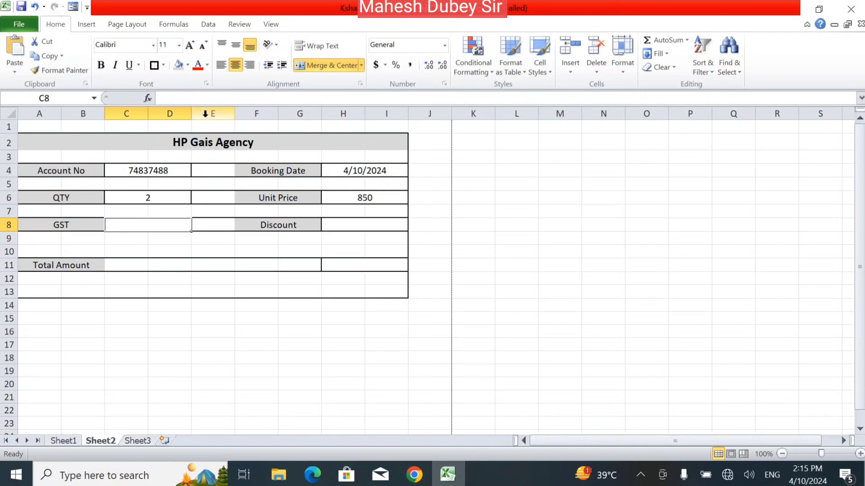
Enter =VLOOKUP(C4,Sheet1!B5:M18,10,0) in GST cell C8, returning 391.
text(=vloo)
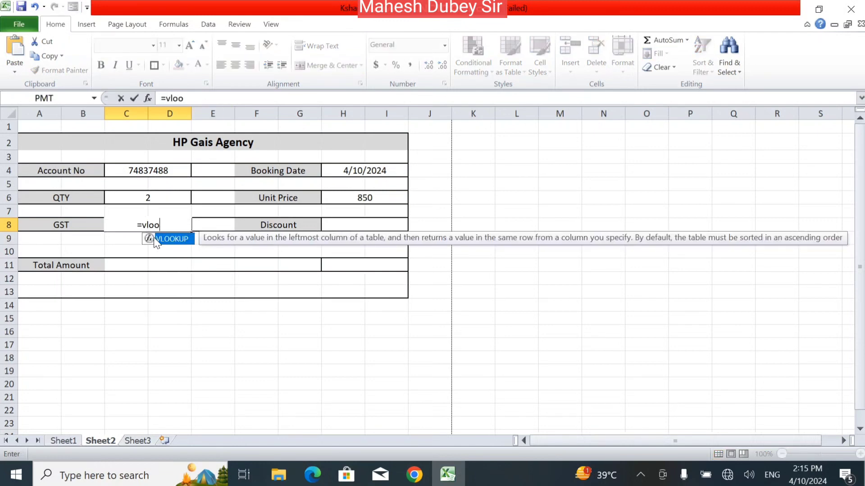
double_click(155, 239)
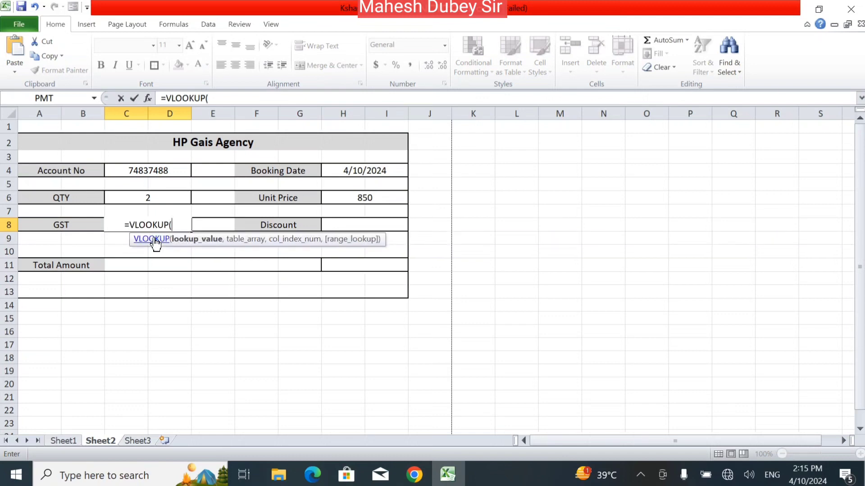
click(168, 170)
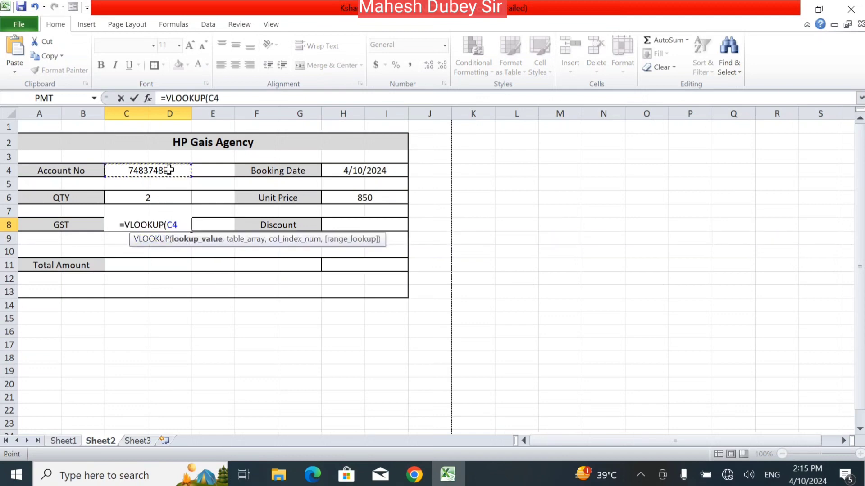
text(,)
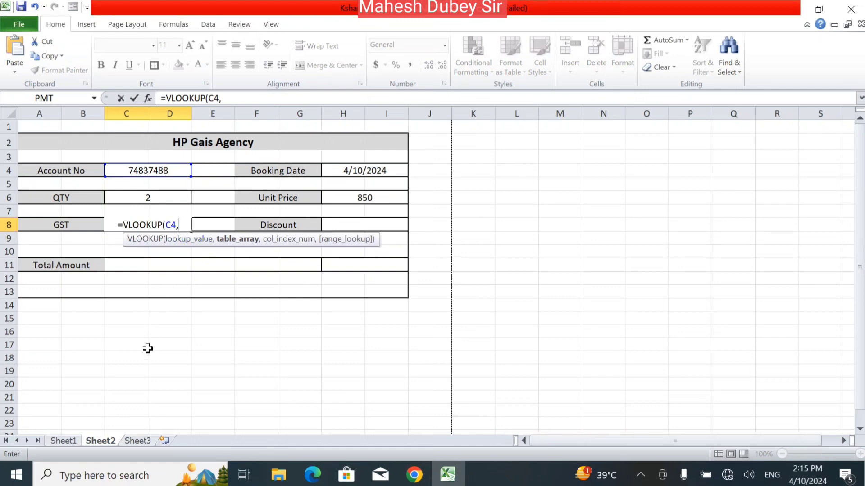
click(67, 442)
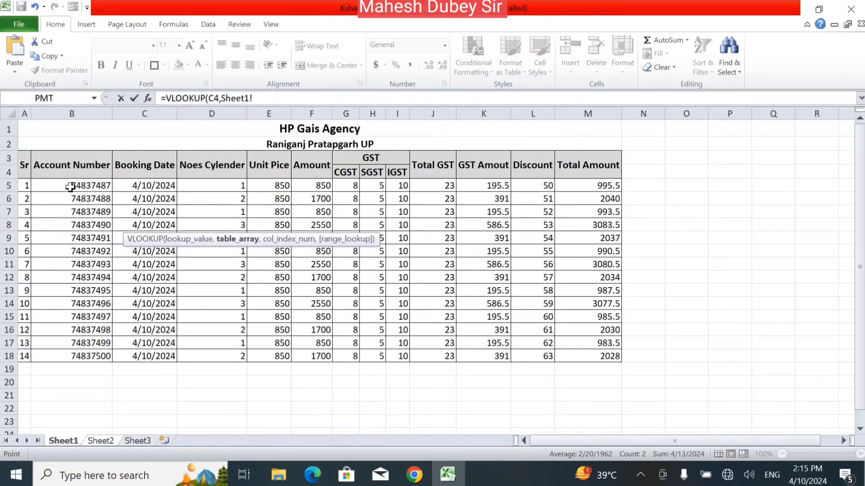
drag(68, 186, 602, 350)
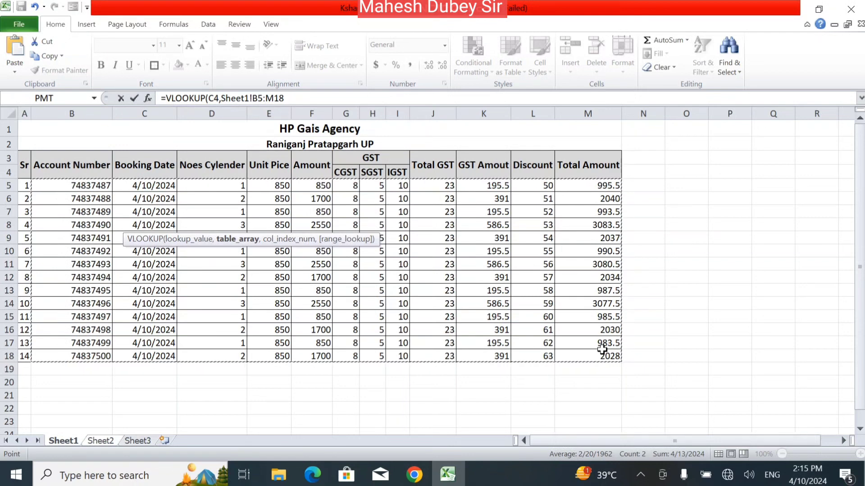
click(332, 99)
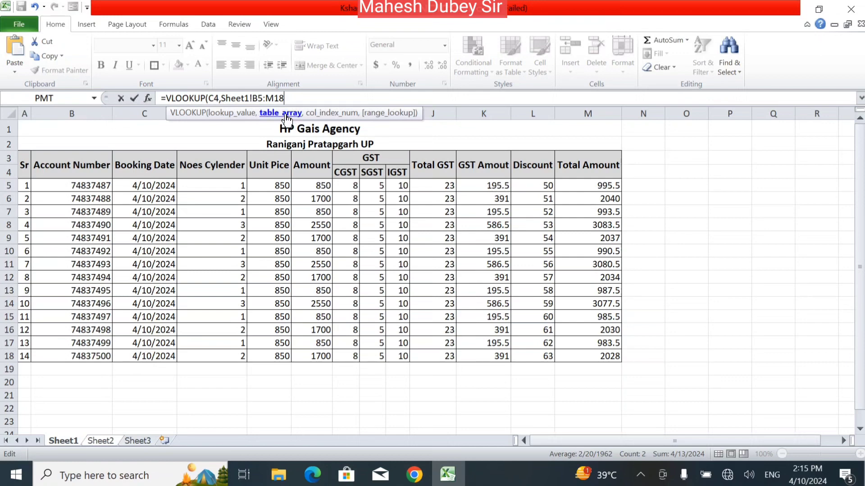
text(,1)
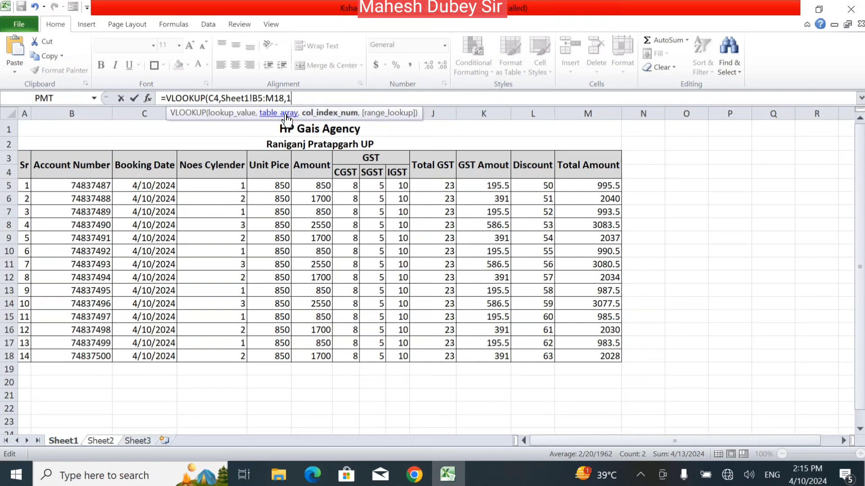
text(0,)
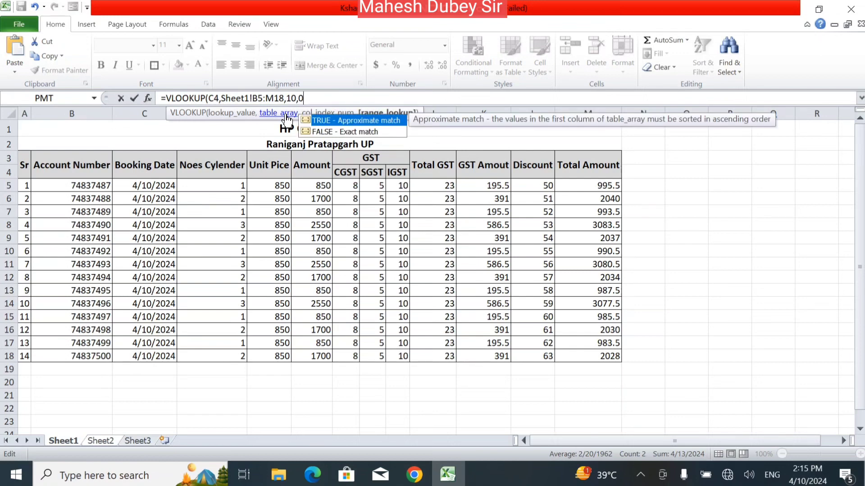
text(0))
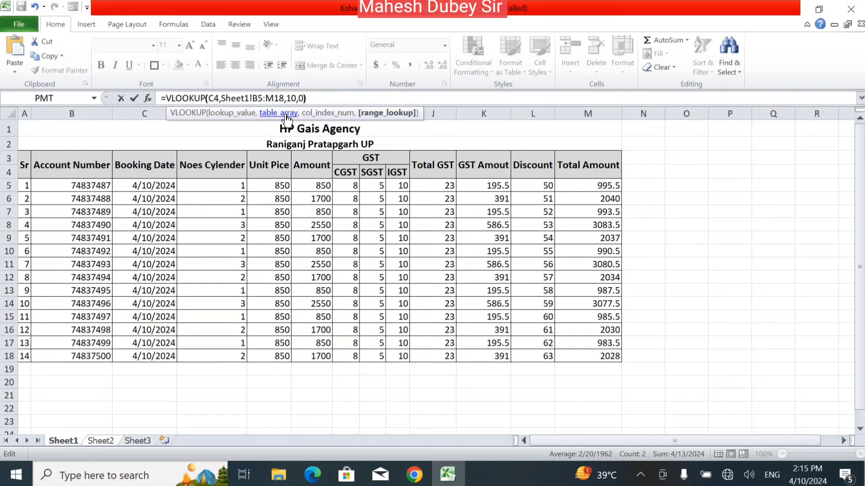
key(Return)
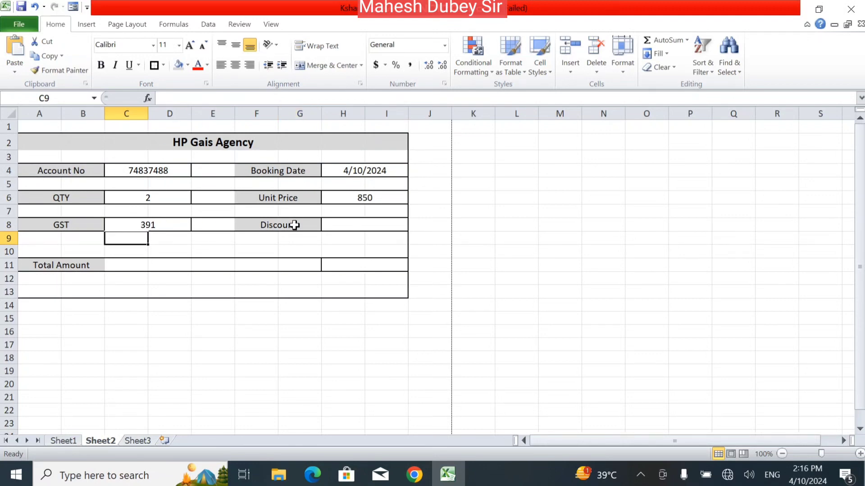
click(372, 226)
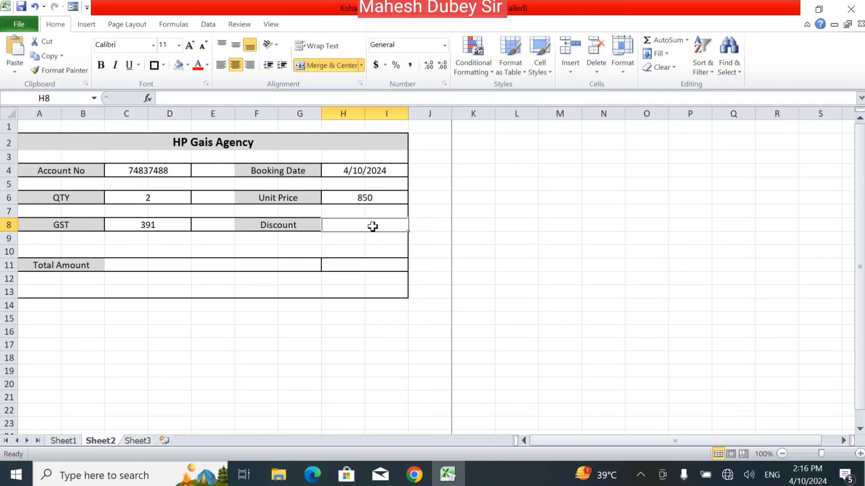
Enter =VLOOKUP(C4,Sheet1!B5:M18,11,0) in Discount cell H8, returning 51.
text(=vlo)
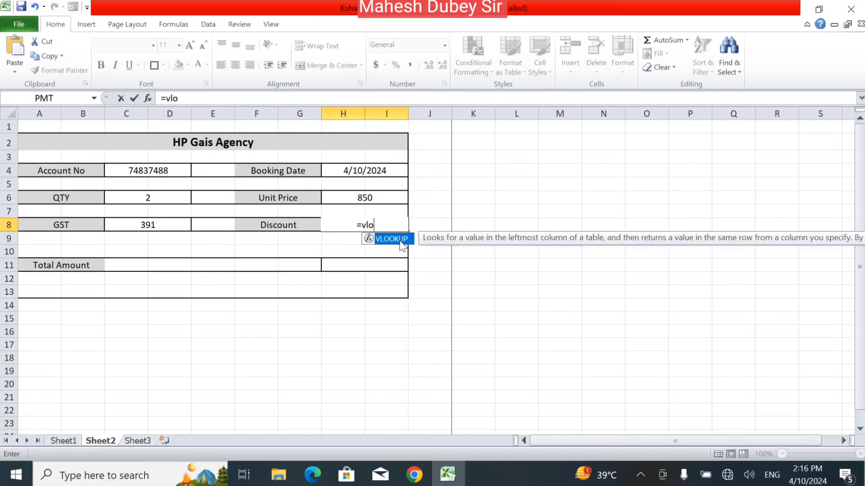
double_click(400, 242)
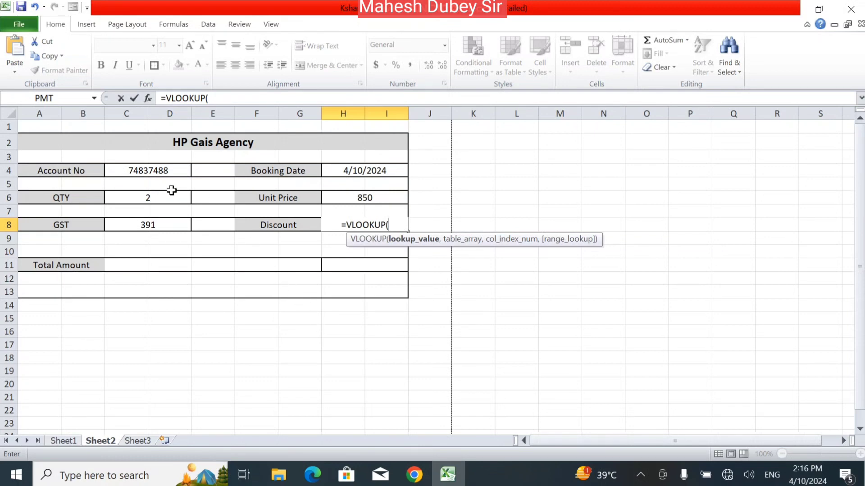
click(162, 173)
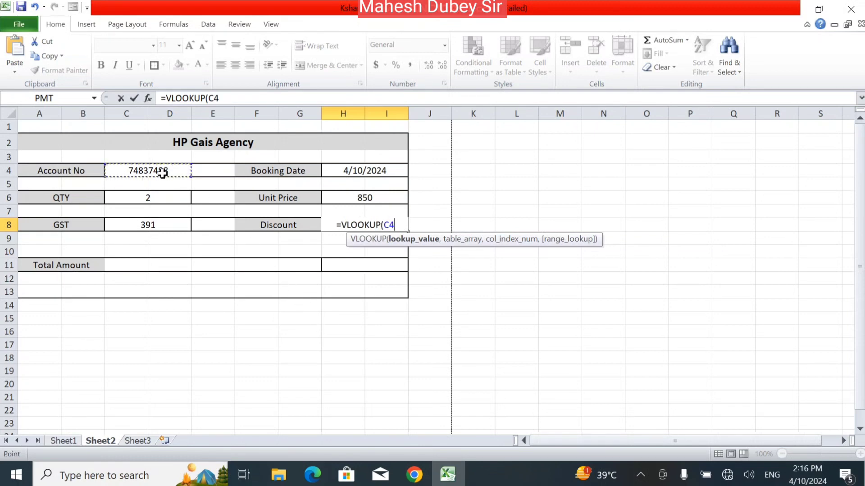
text(,)
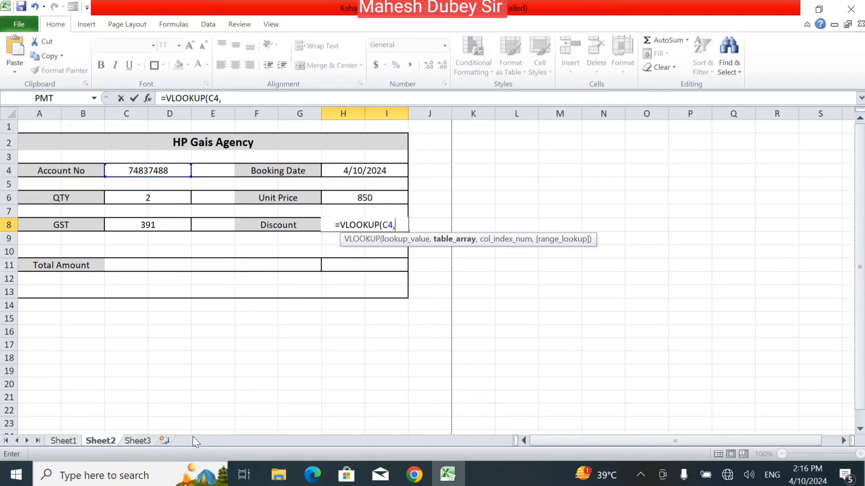
click(72, 441)
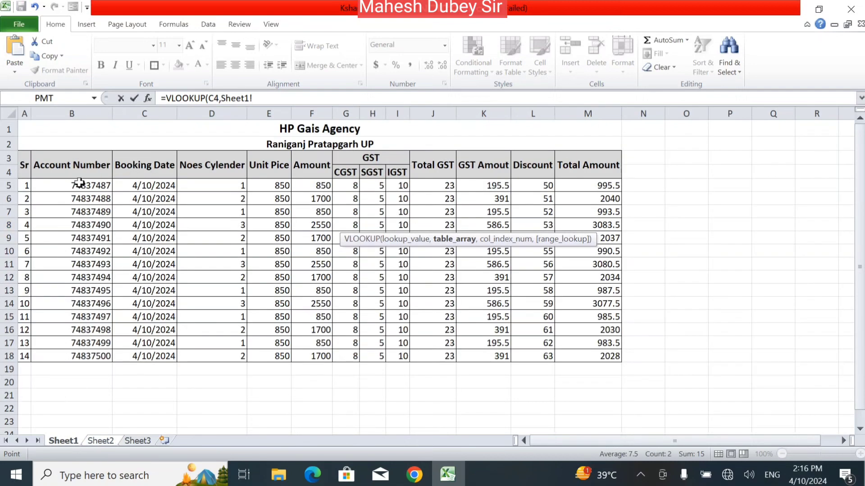
drag(78, 185, 565, 353)
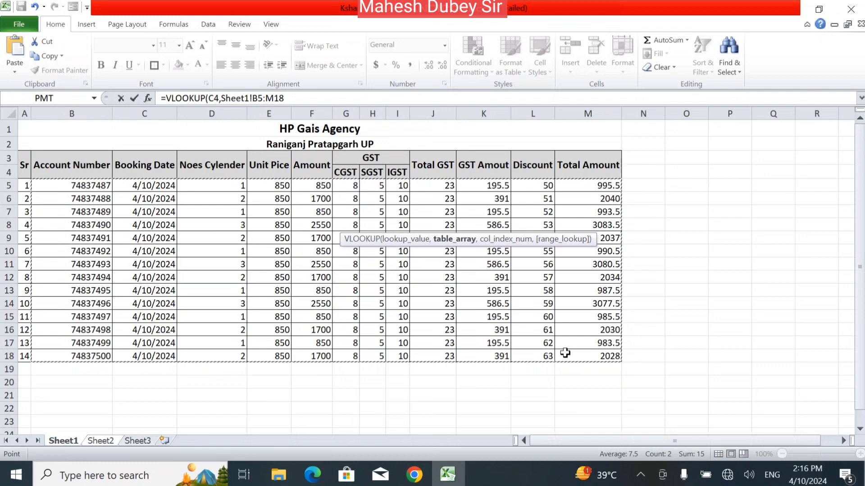
click(300, 98)
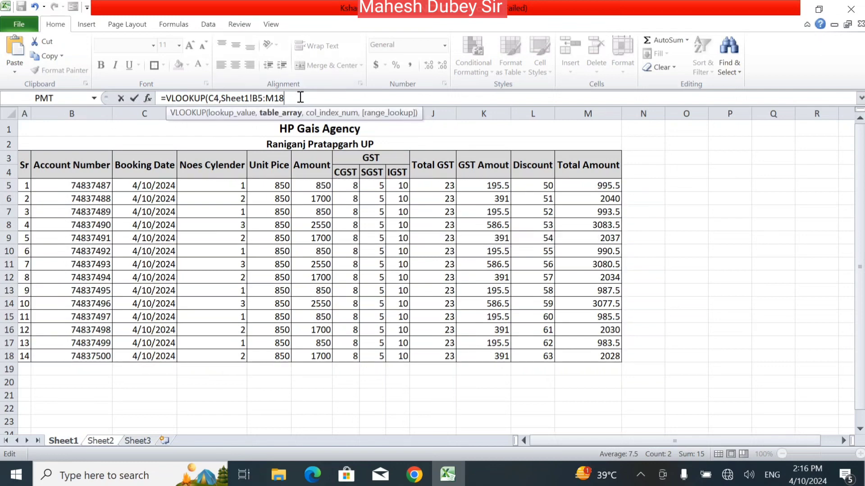
text(,)
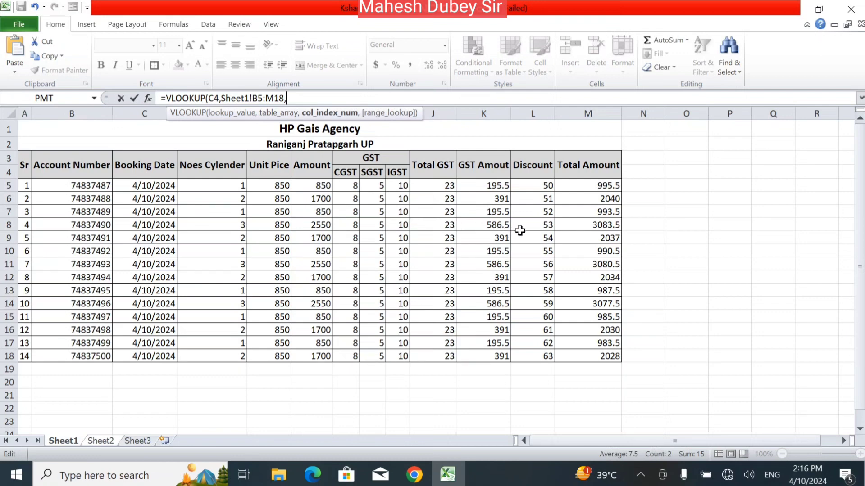
text(,0)
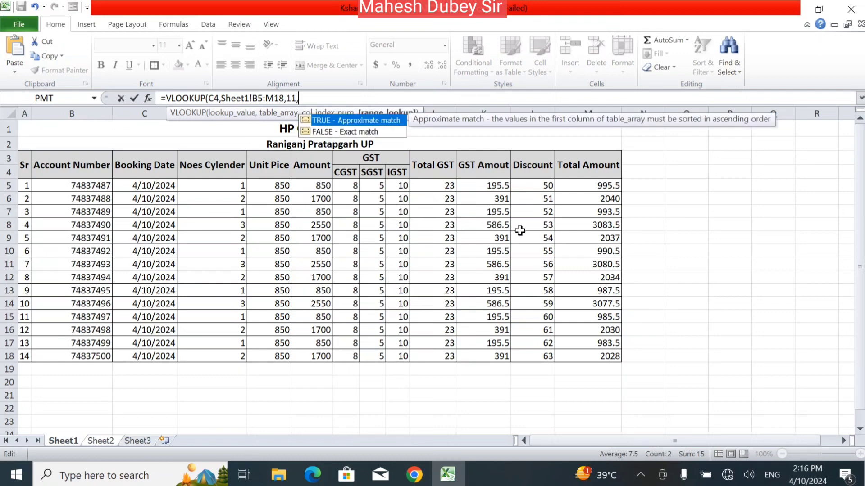
text())
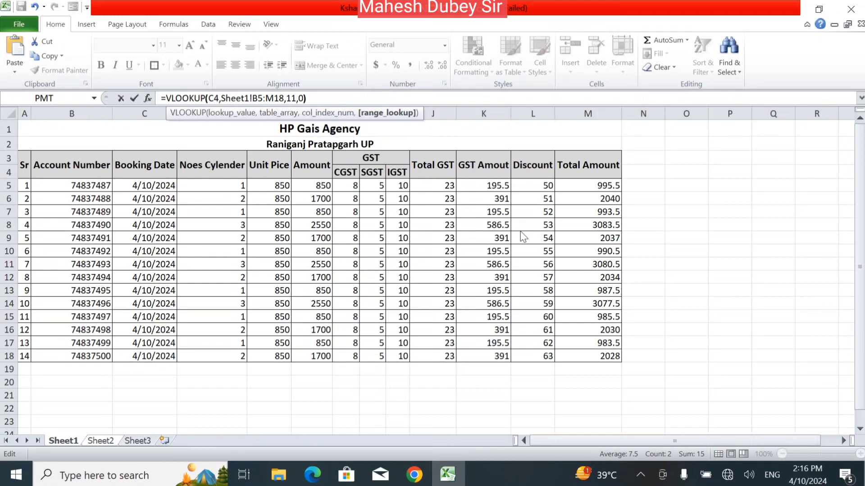
key(Return)
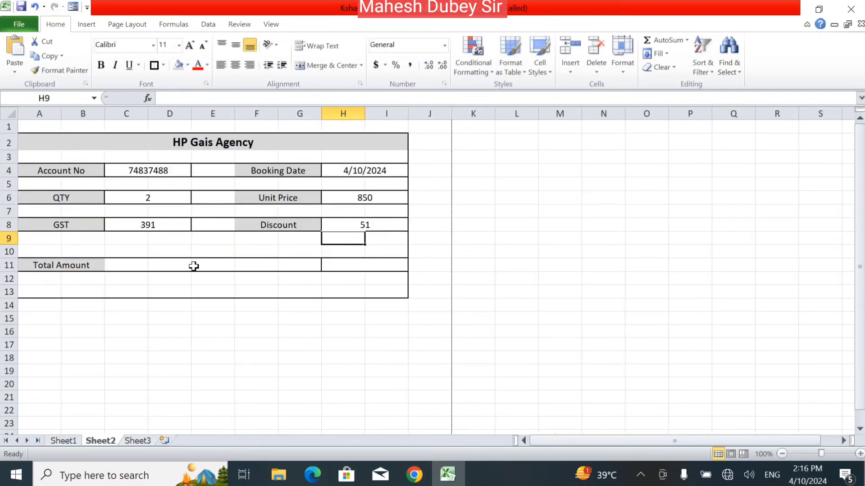
Select Total Amount cell H11 and clear a mistyped first entry.
click(351, 268)
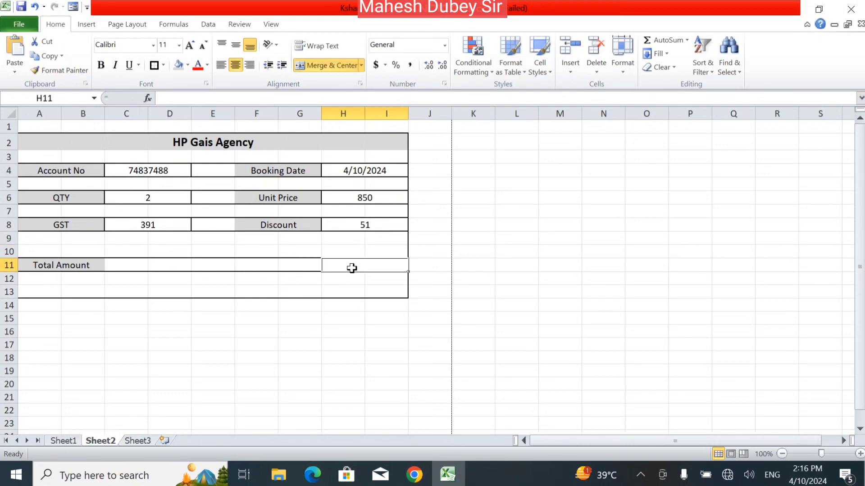
text(=)
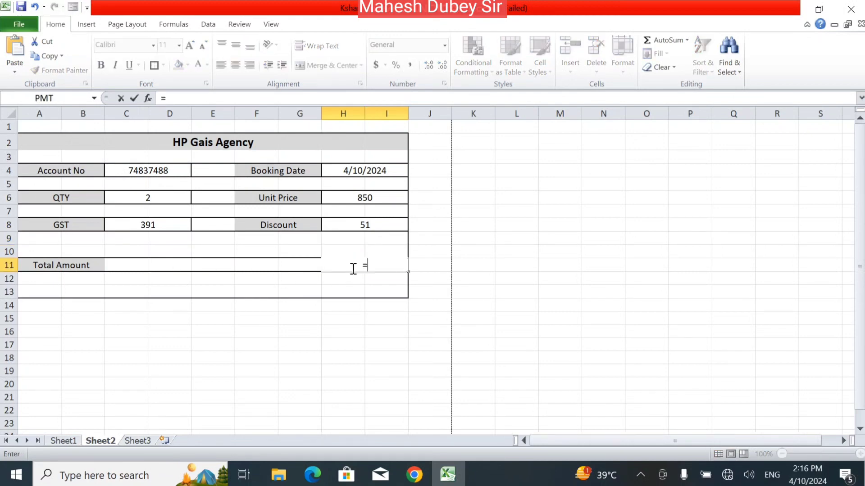
text(vlo)
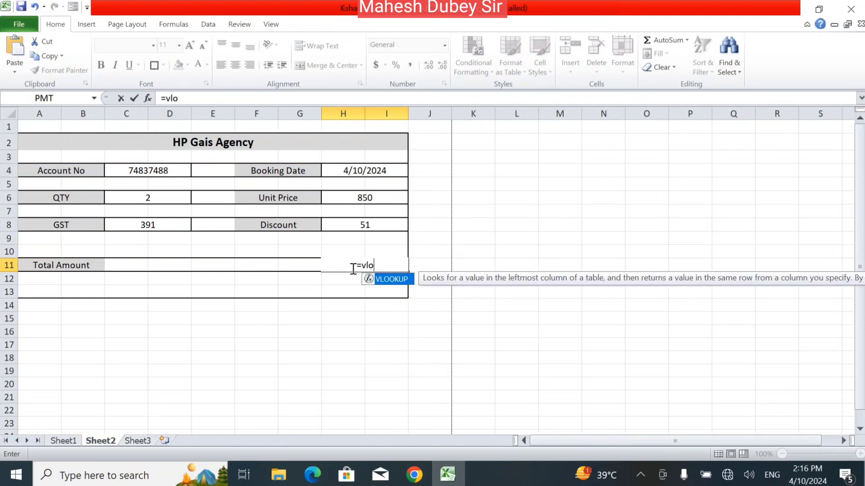
click(388, 291)
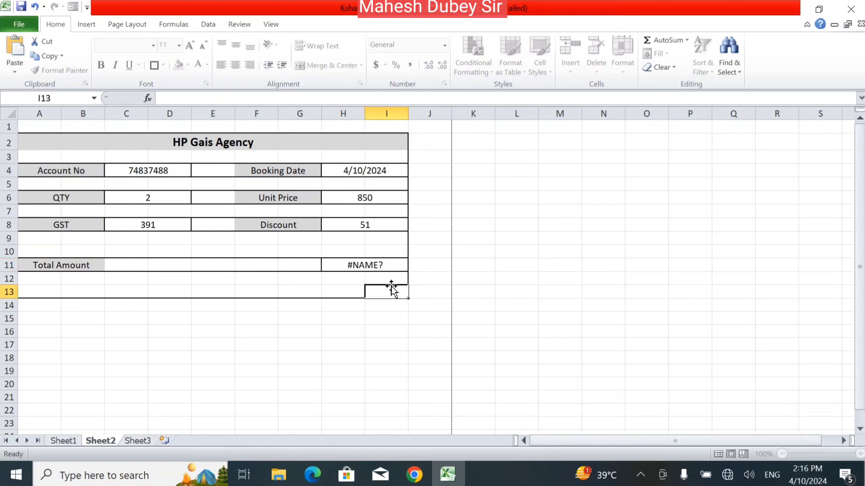
click(385, 267)
text(v)
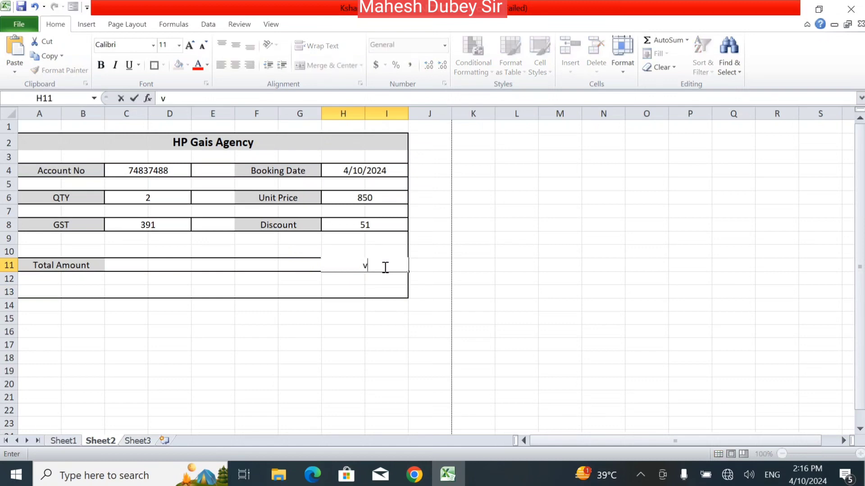
text(lo)
key(BackSpace)
key(BackSpace)
key(BackSpace)
Enter =VLOOKUP(C4,Sheet1!B5:M18,12,0) in H11, showing total 2040.
text(=vlo)
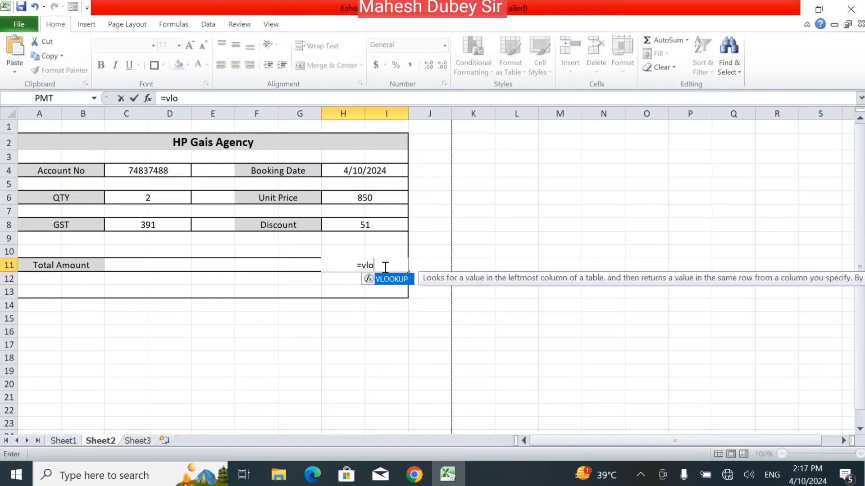
double_click(388, 280)
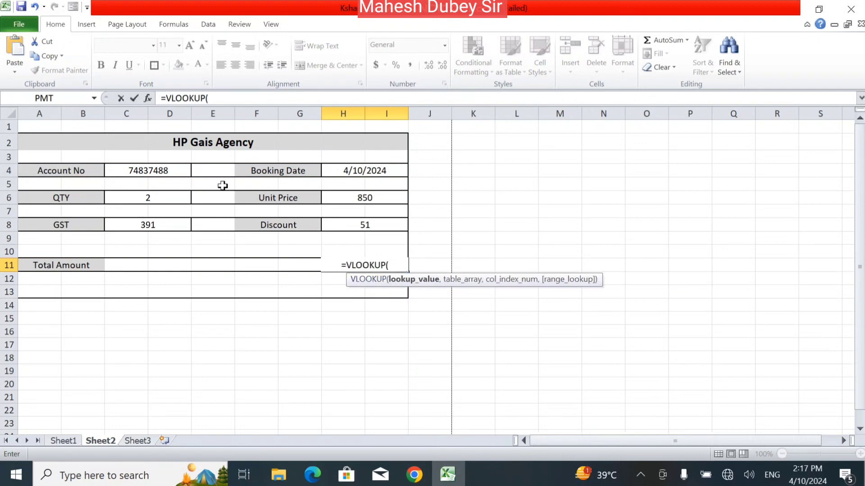
click(173, 171)
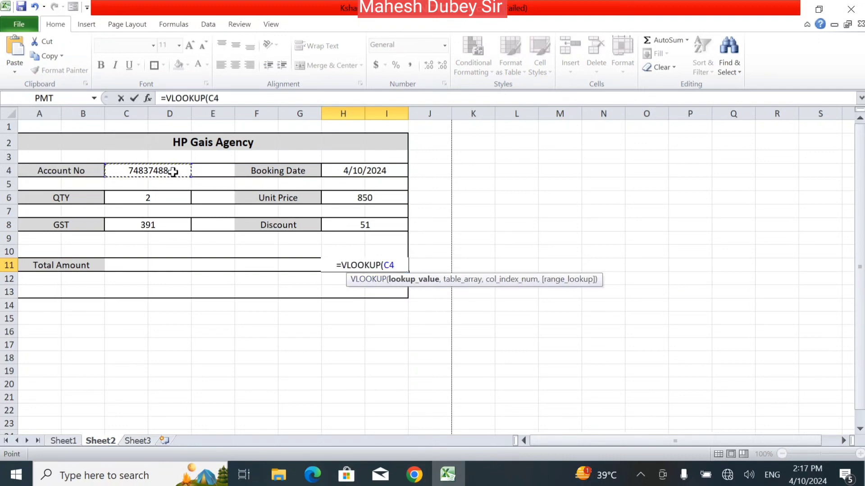
text(,)
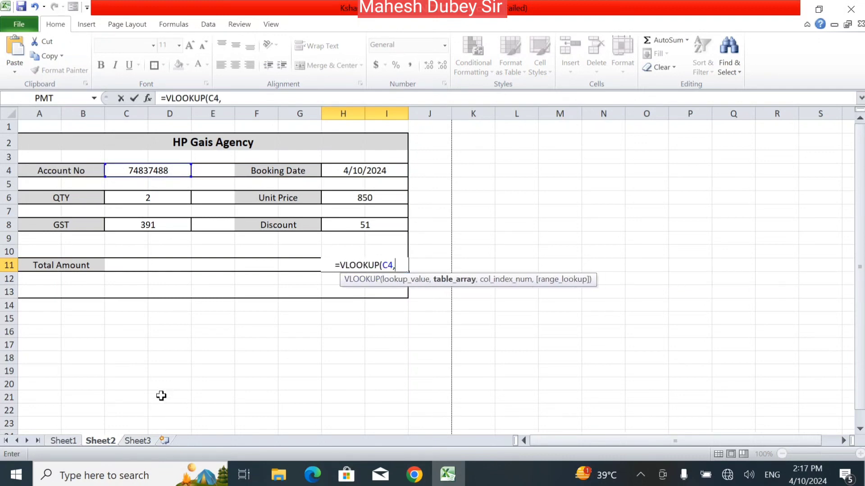
click(65, 442)
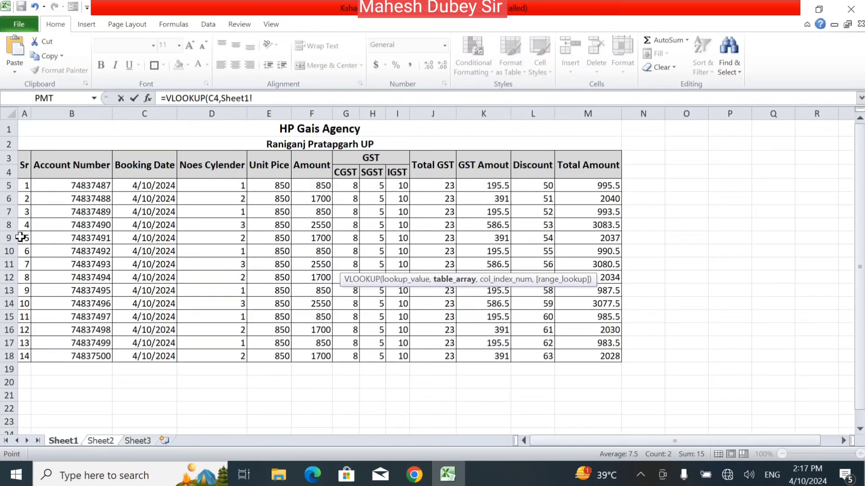
drag(61, 184, 598, 353)
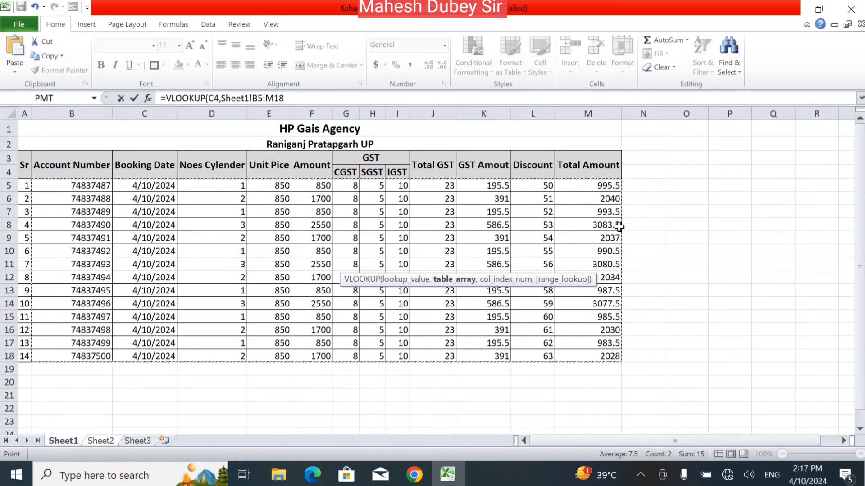
click(303, 100)
text(,1)
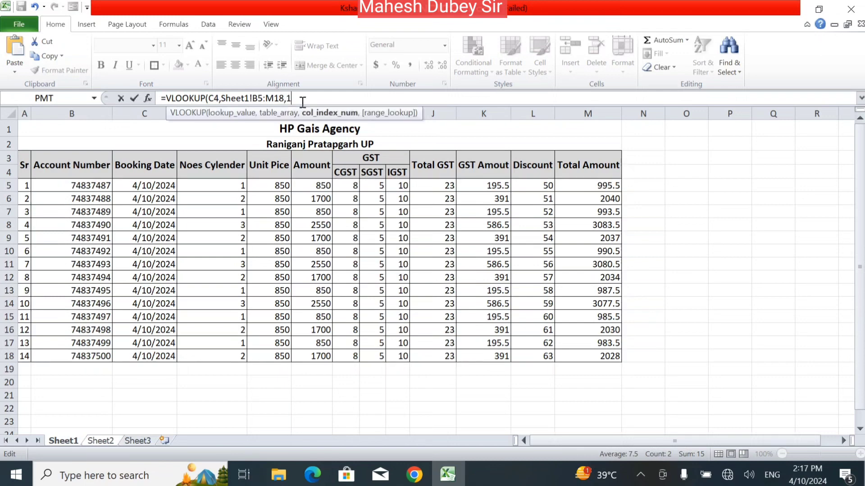
text(2,)
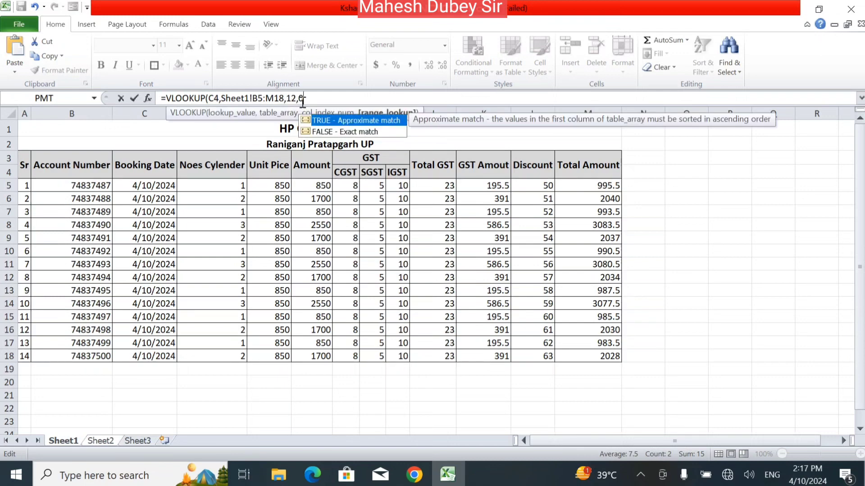
text(0))
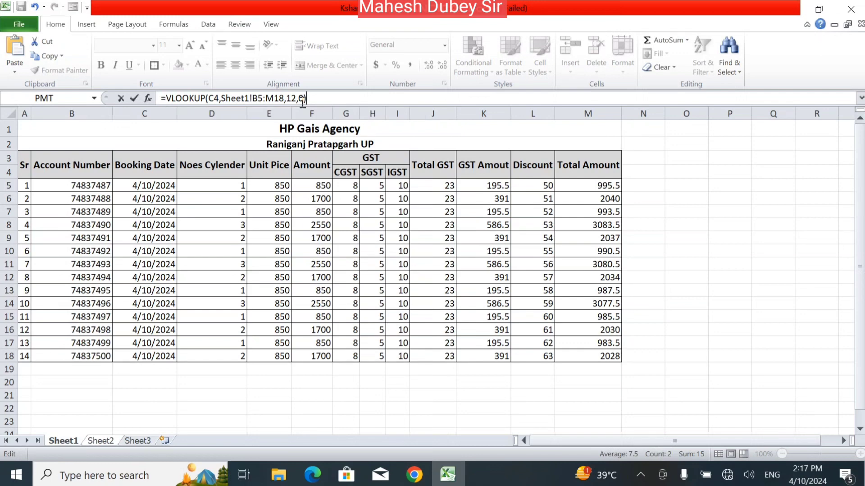
key(Return)
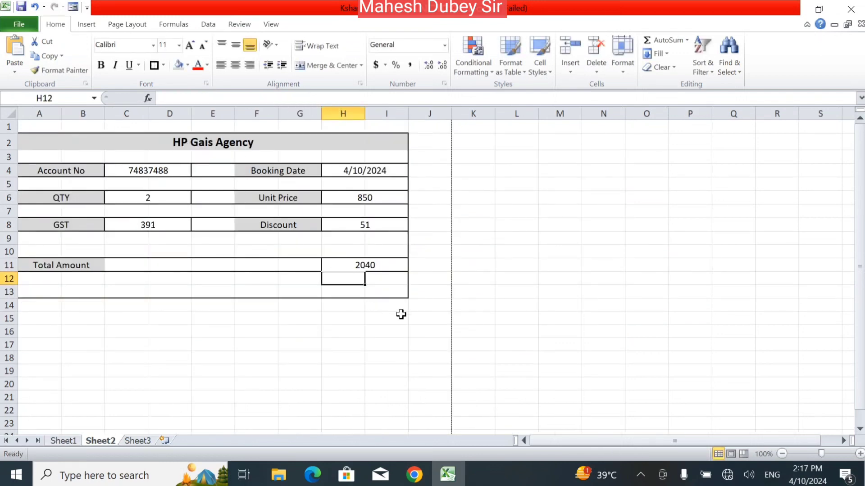
click(388, 262)
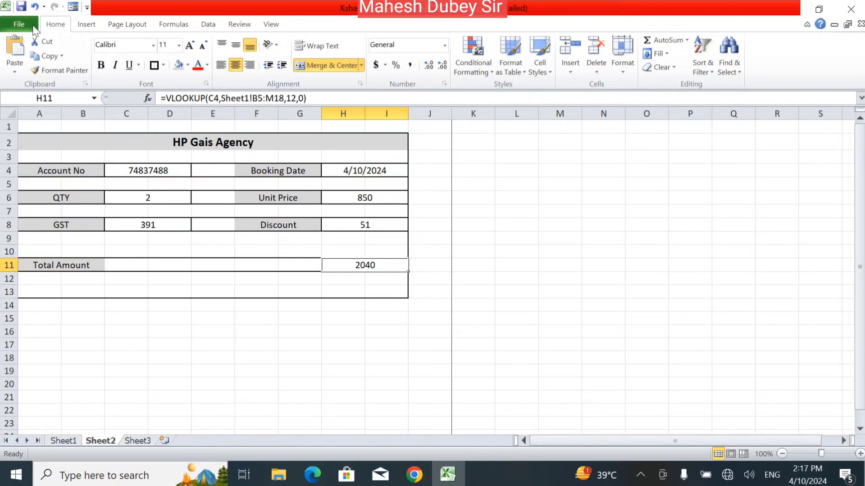
click(18, 24)
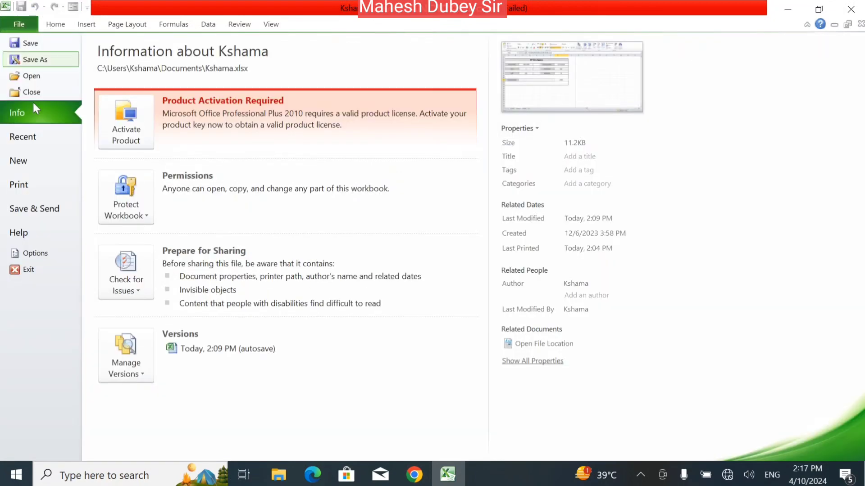
click(38, 186)
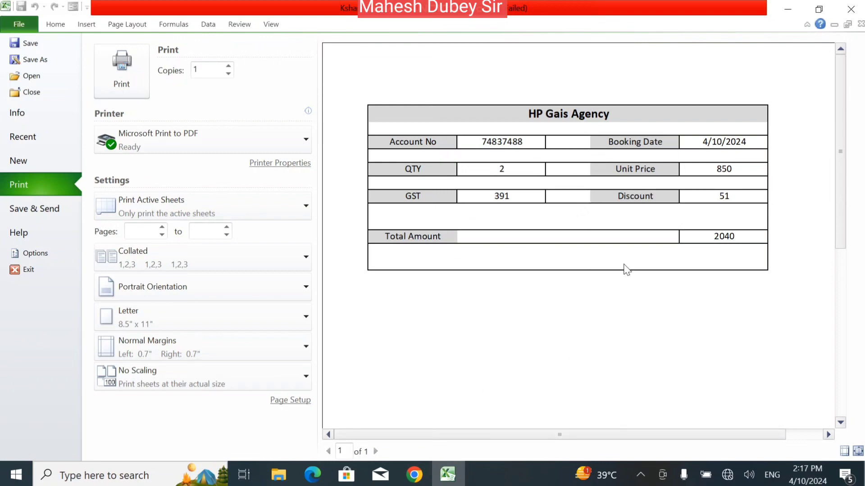
key(Escape)
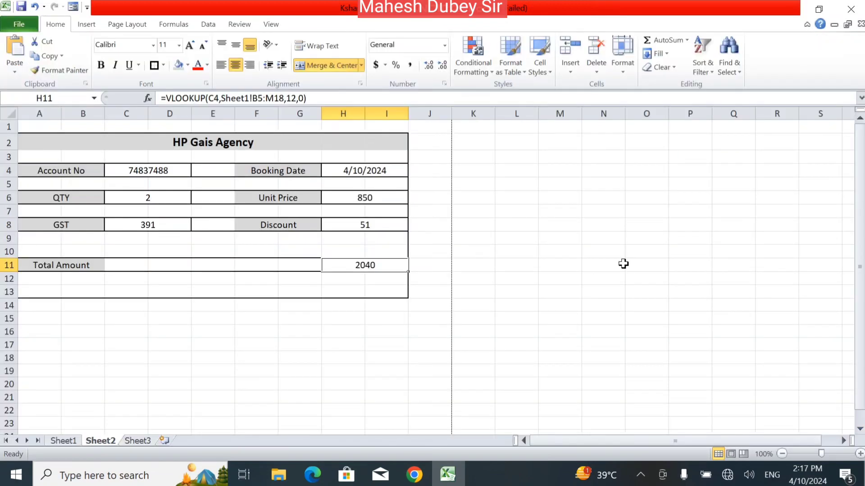
Try a couple of different accounts from C4's account number dropdown.
click(301, 249)
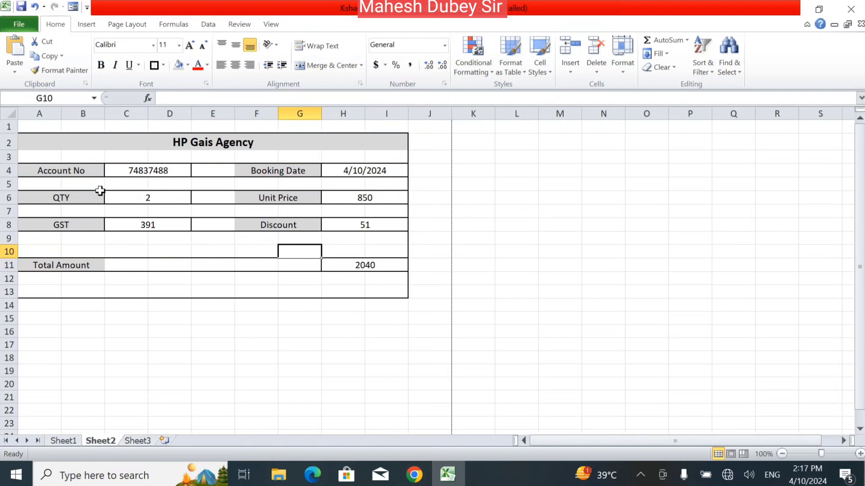
drag(176, 165, 193, 170)
click(193, 170)
click(161, 200)
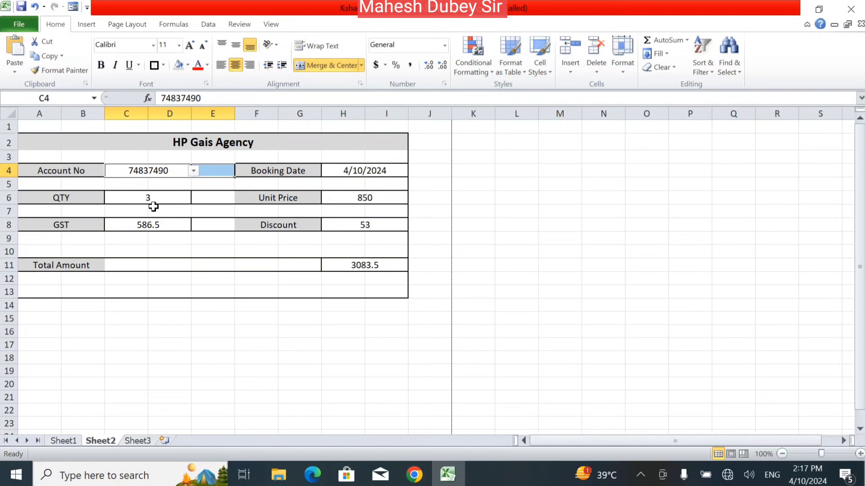
click(193, 170)
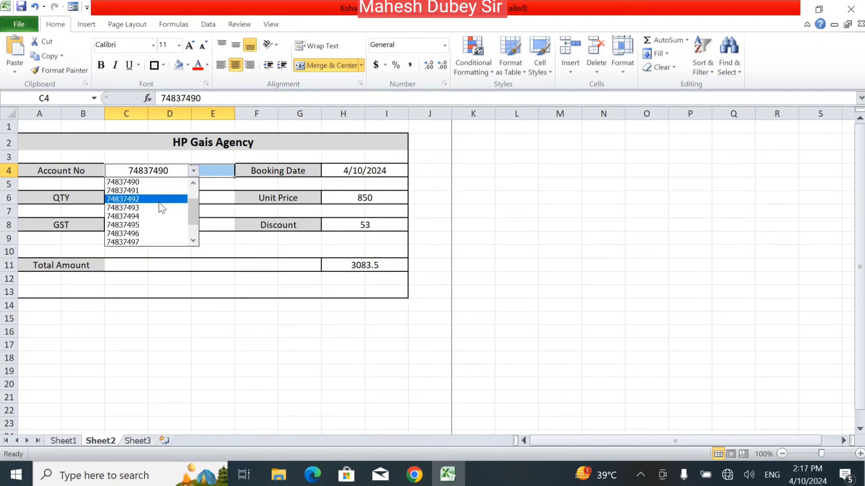
click(147, 215)
click(150, 210)
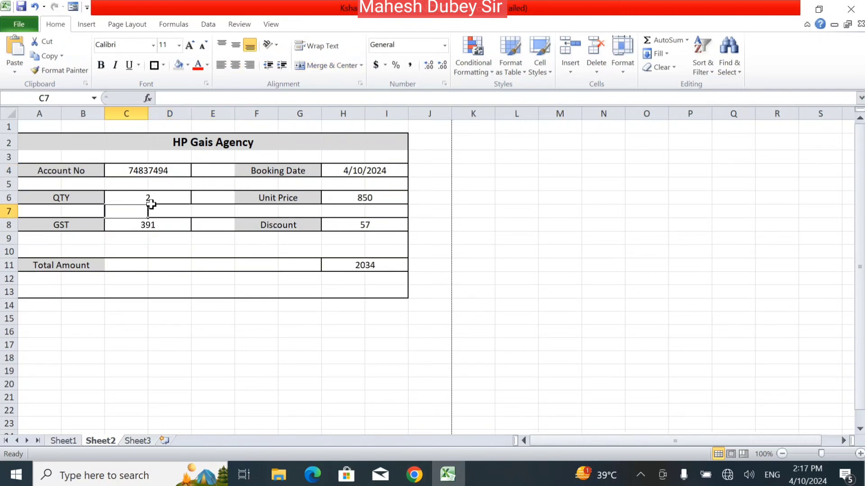
click(163, 172)
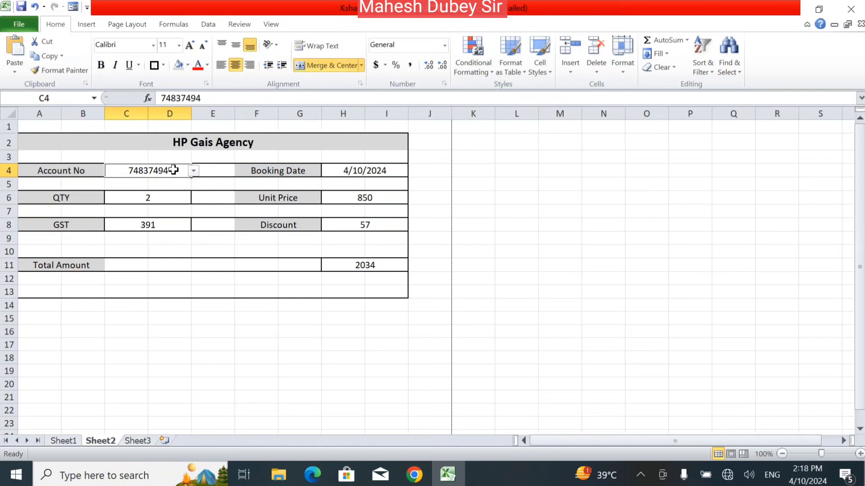
Change C4's last digit to 5, updating QTY to 1 and total to 987.5, then open File.
double_click(226, 100)
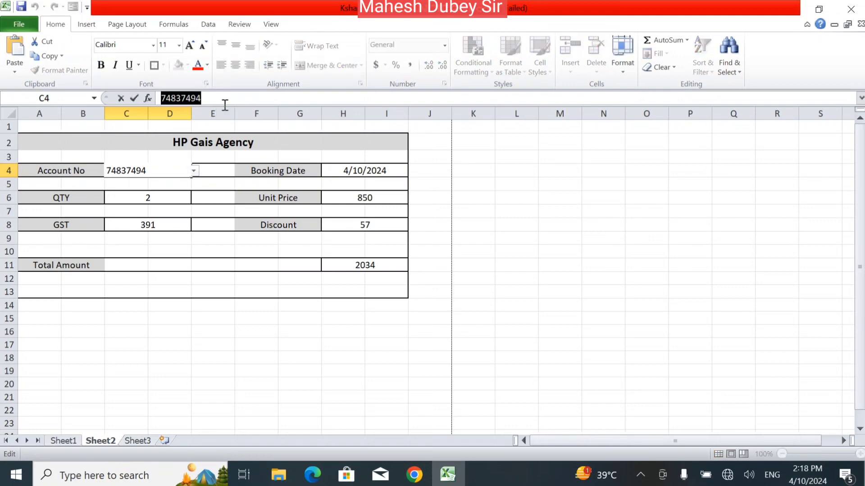
key(Escape)
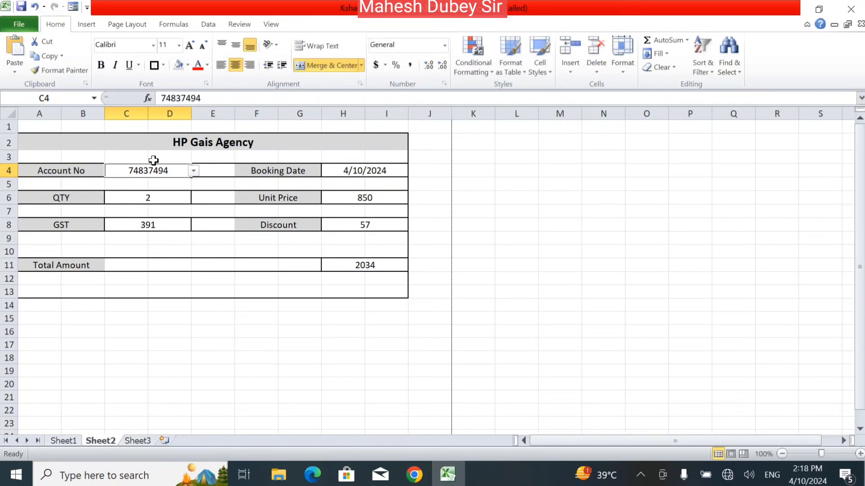
double_click(156, 172)
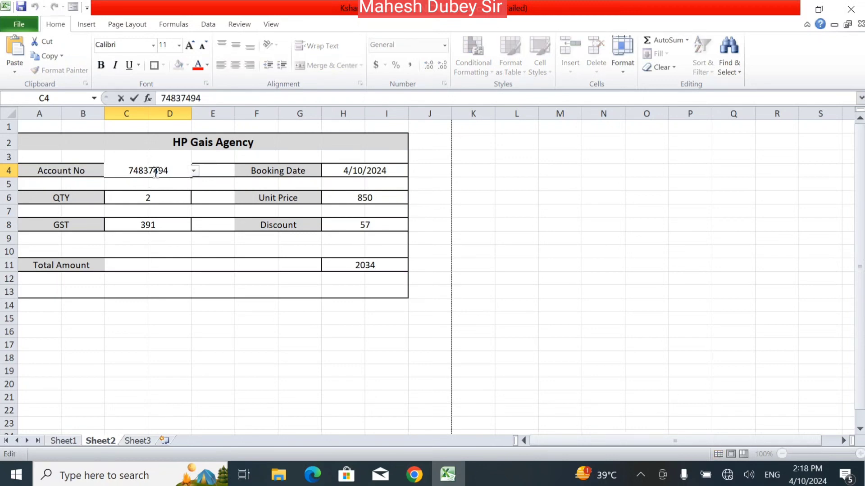
key(Delete)
key(Delete)
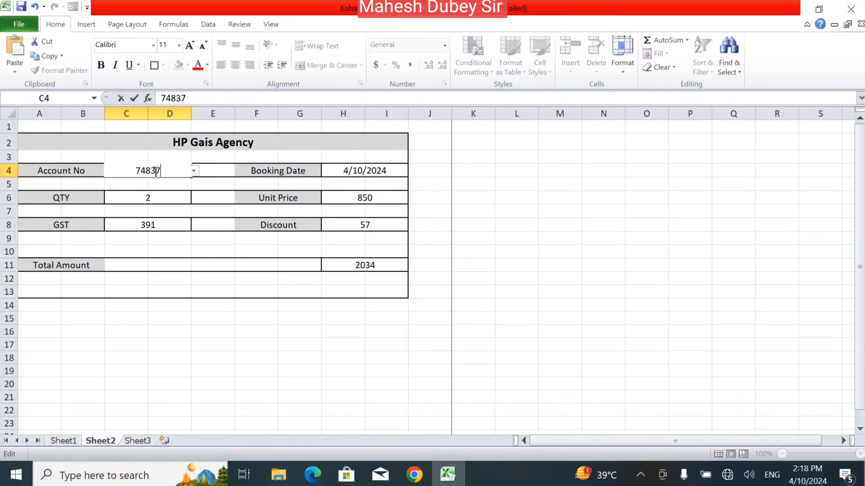
key(BackSpace)
key(BackSpace)
key(BackSpace)
key(BackSpace)
key(BackSpace)
key(ctrl+z)
key(BackSpace)
text(5)
key(Return)
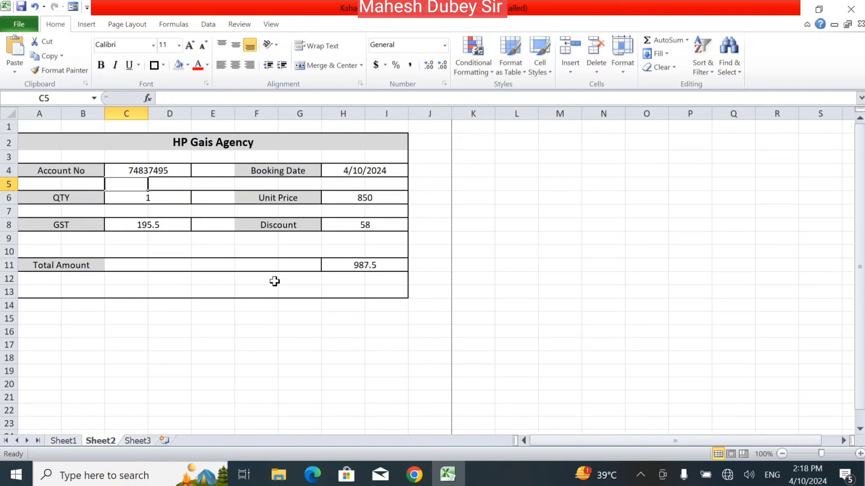
click(14, 25)
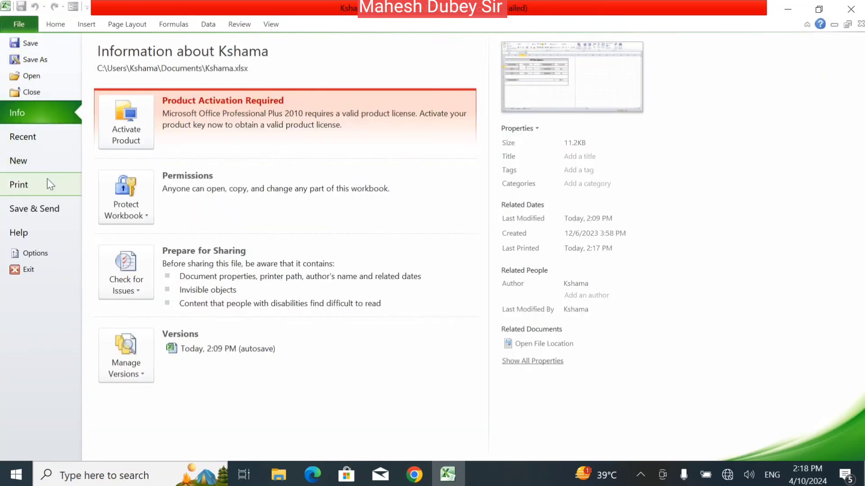